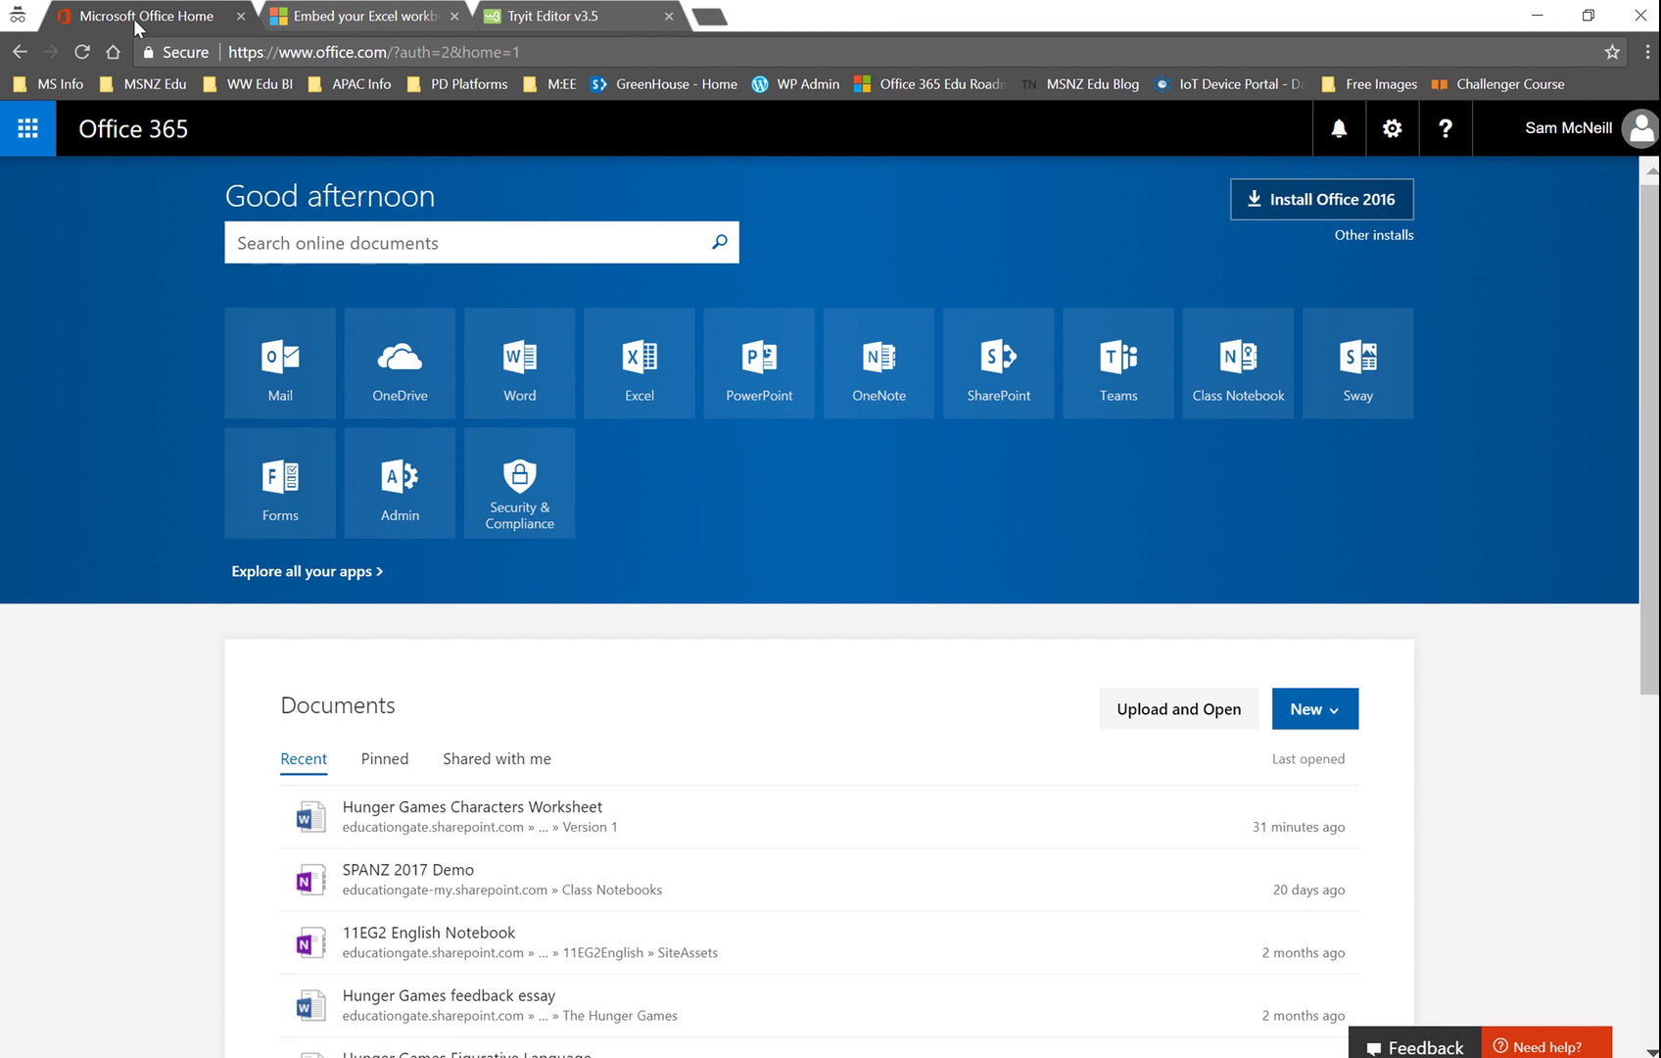
# Step: Launch Word and create Document17 from the MLA research paper template
pyautogui.click(494, 364)
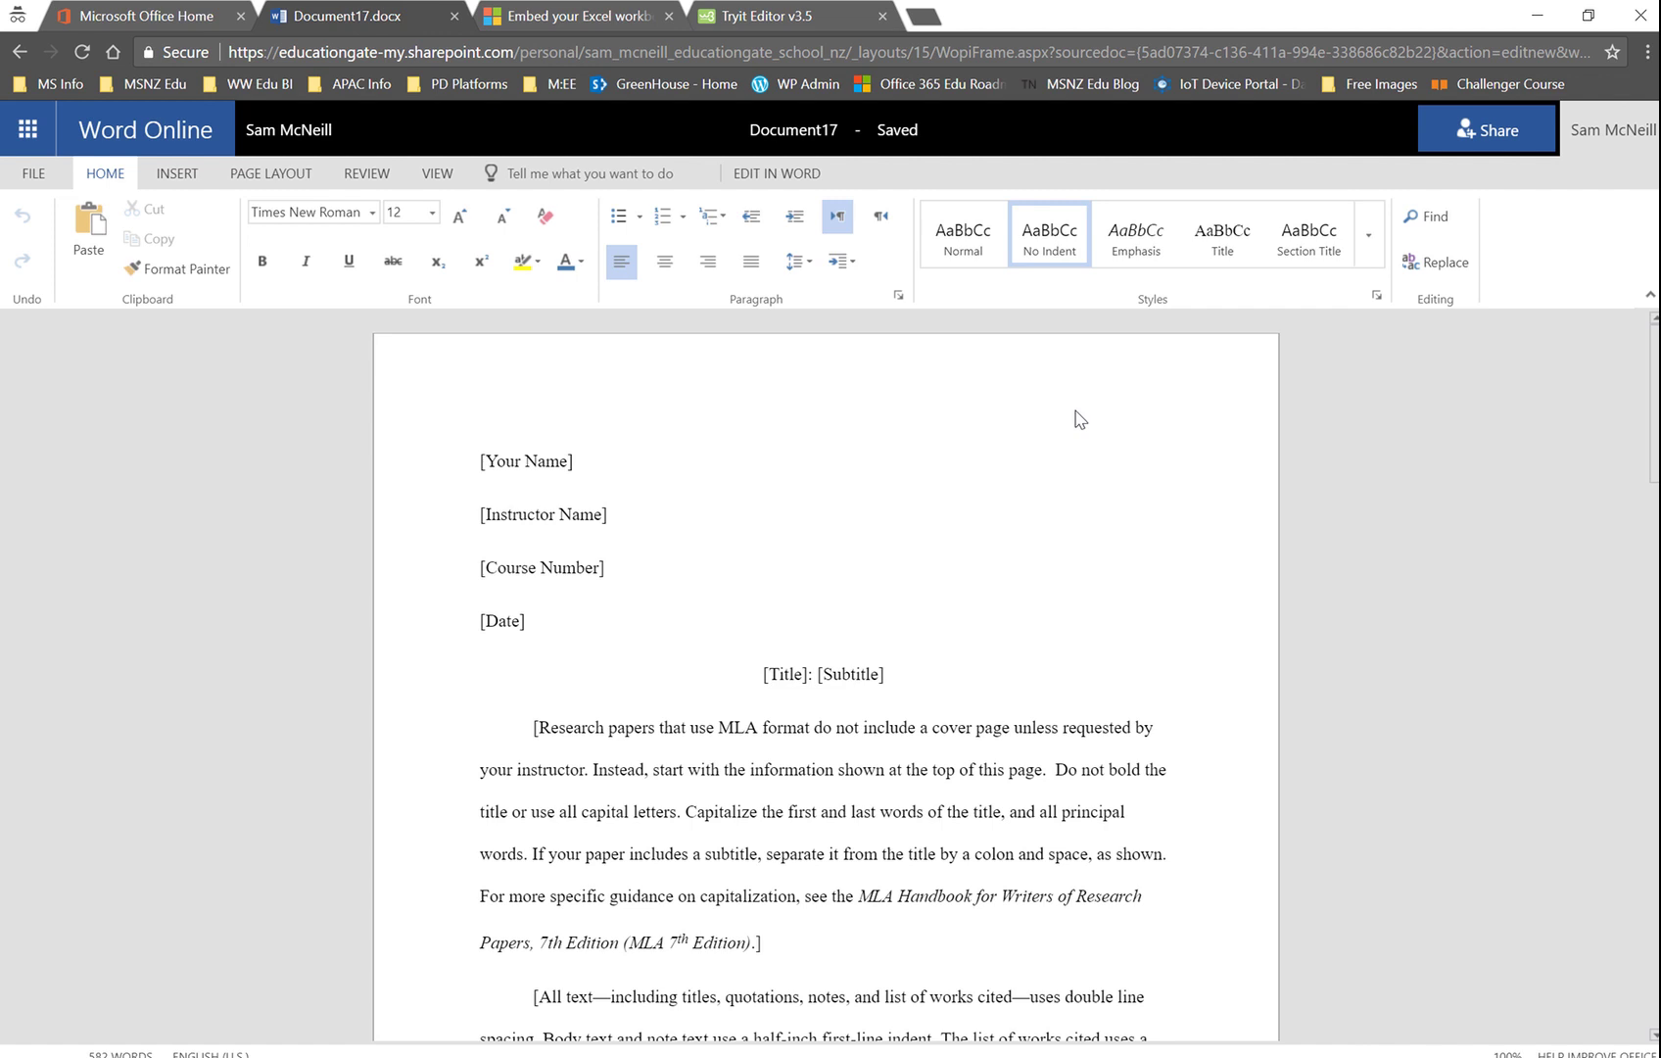
# Step: Create an 'Anyone with the link' view-only sharing link for Document17.docx and copy it
pyautogui.click(1502, 142)
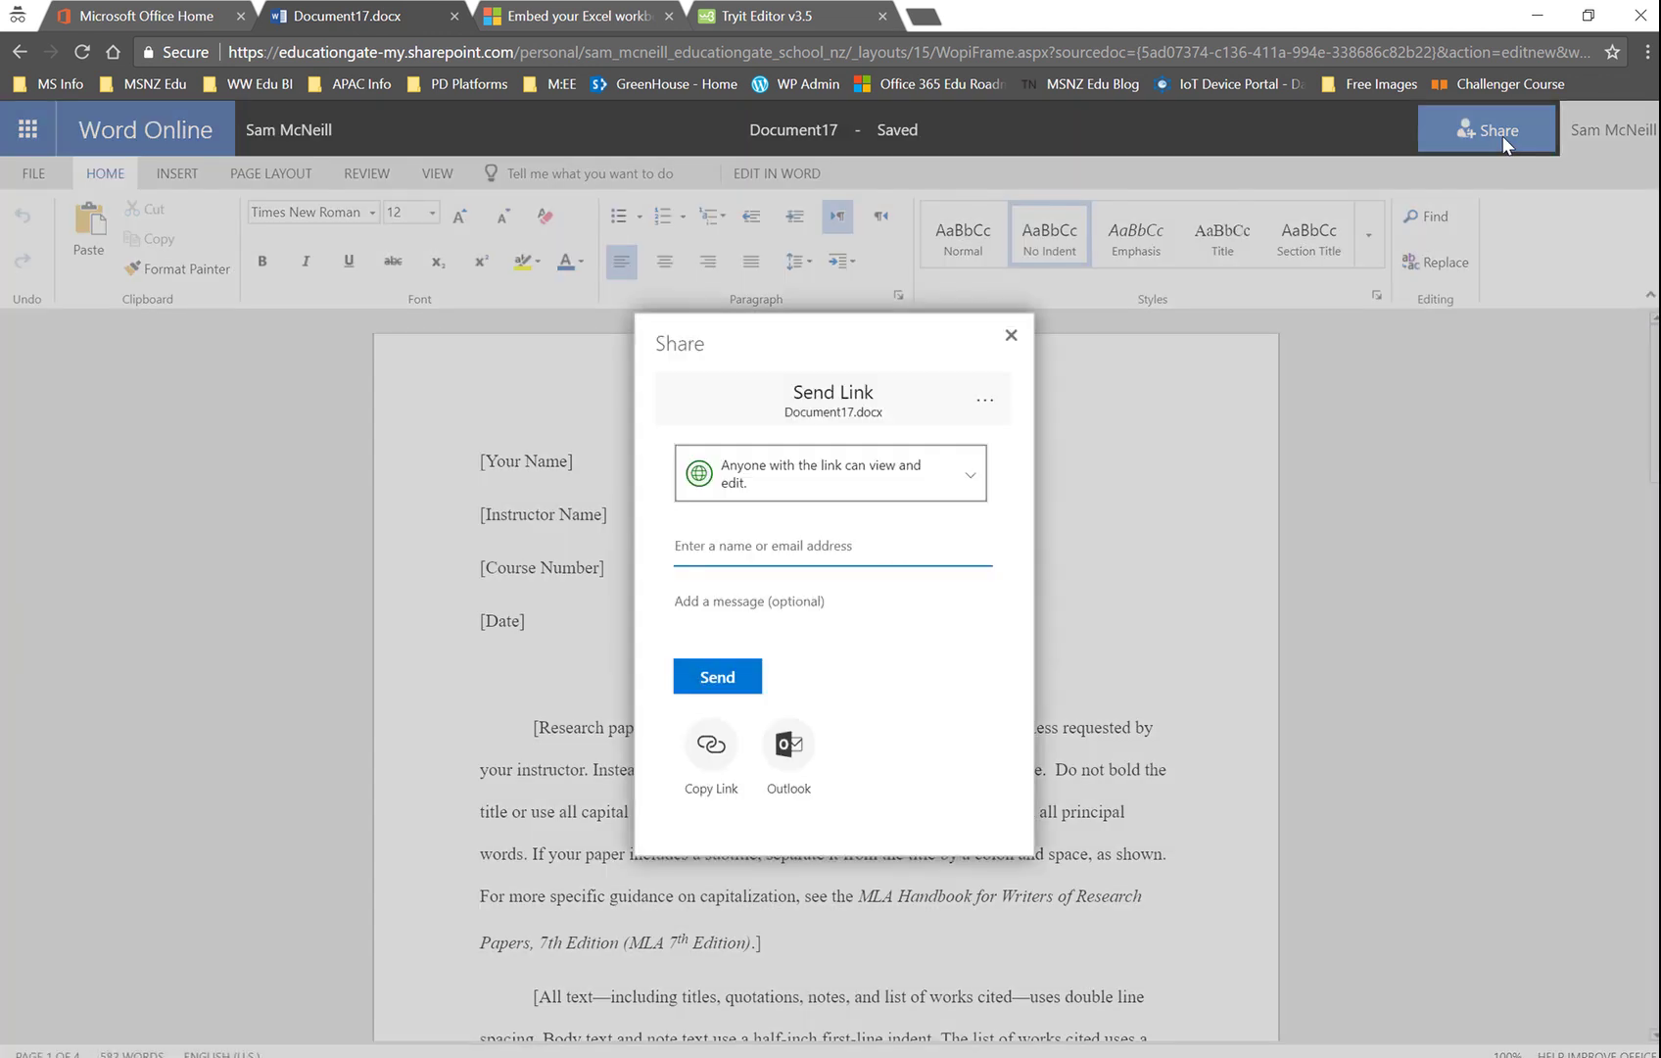
pyautogui.click(973, 480)
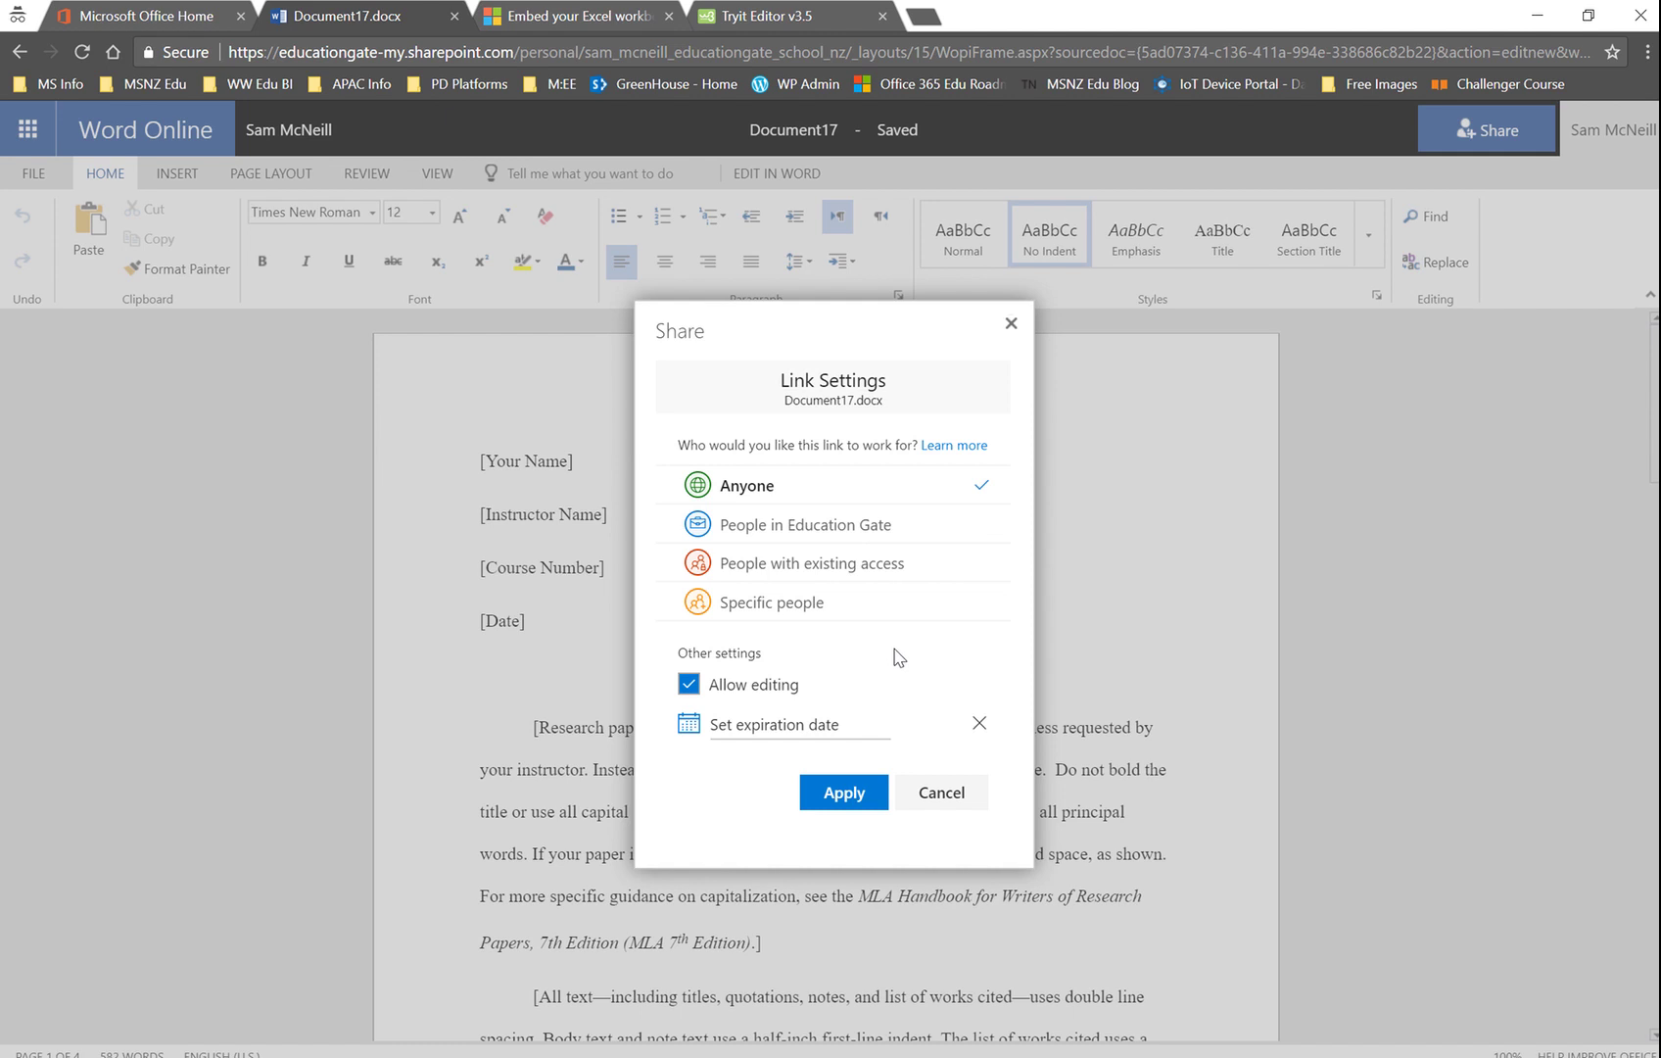
pyautogui.click(691, 685)
pyautogui.click(845, 791)
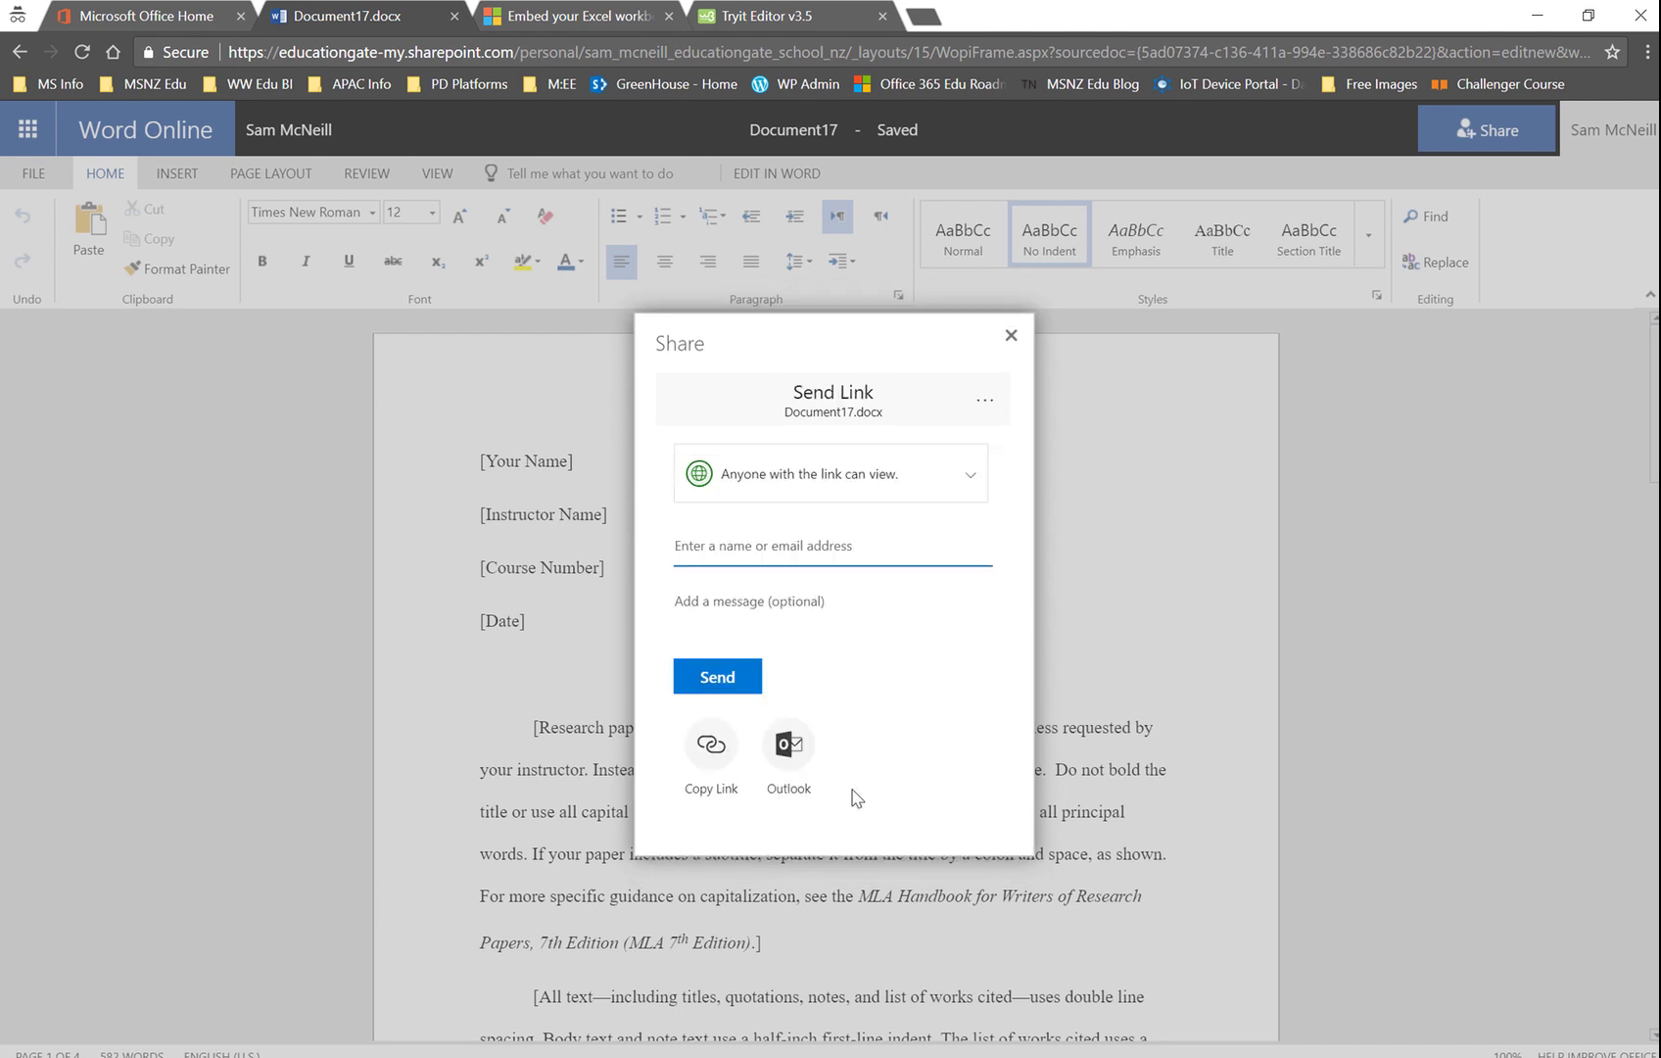
pyautogui.click(715, 758)
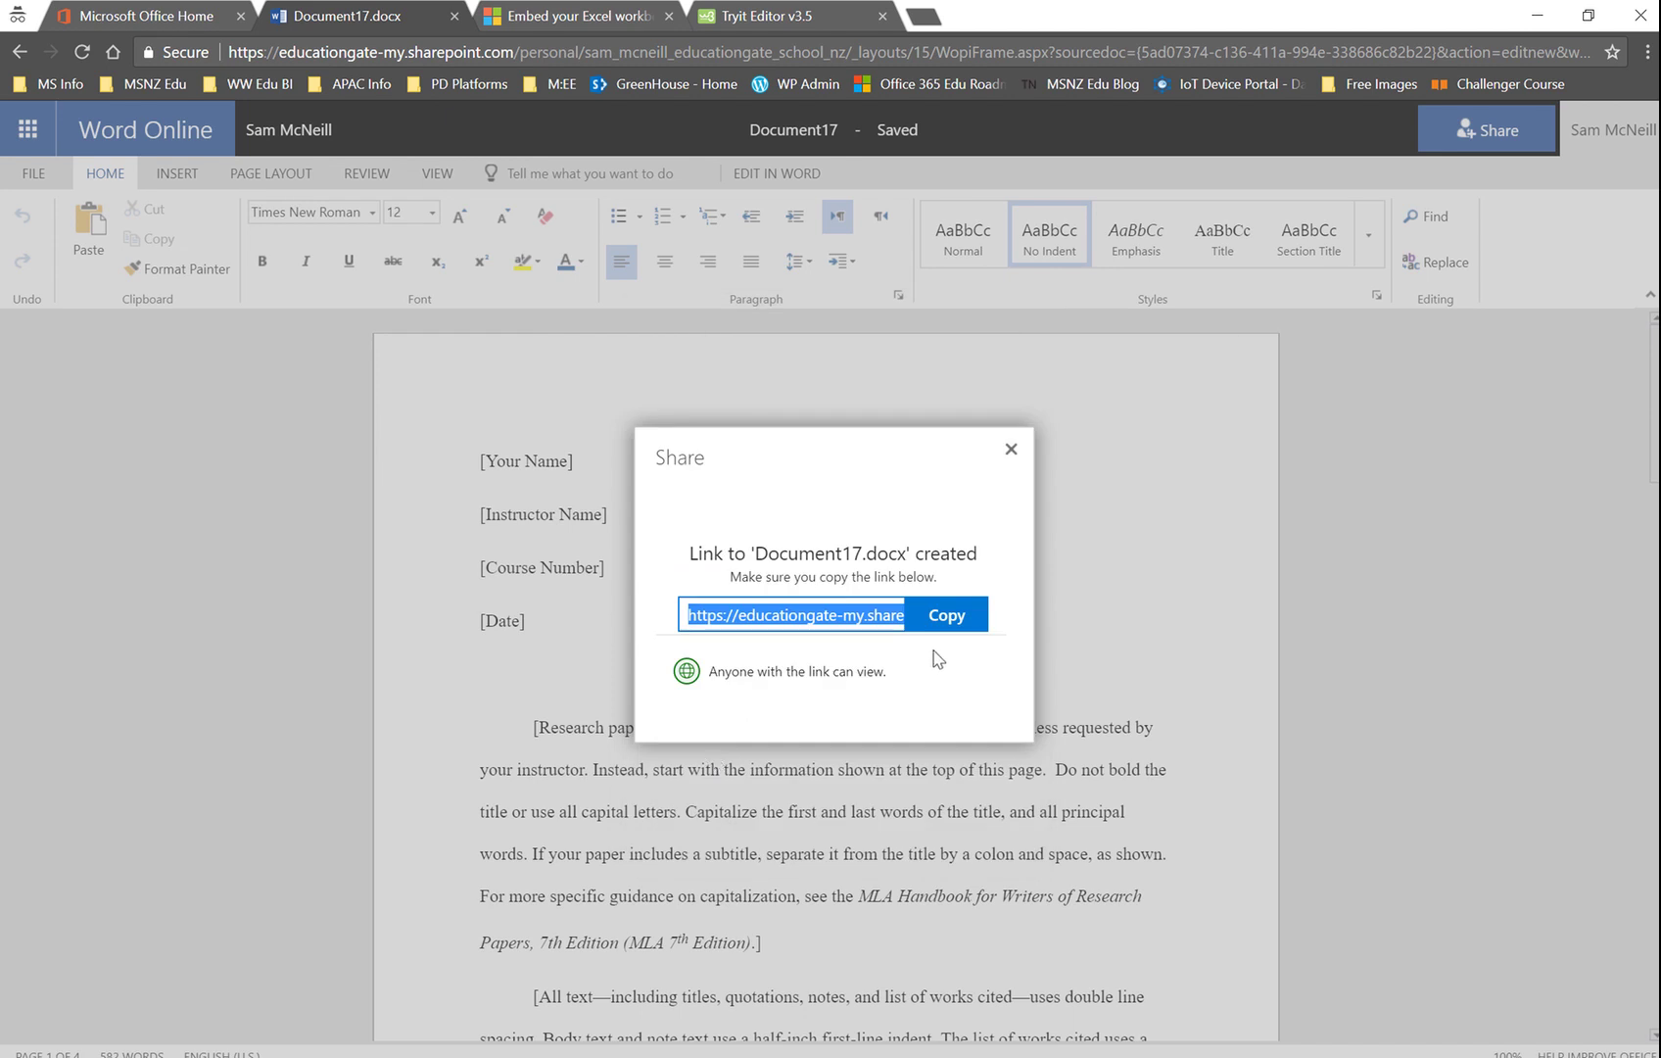
pyautogui.click(942, 617)
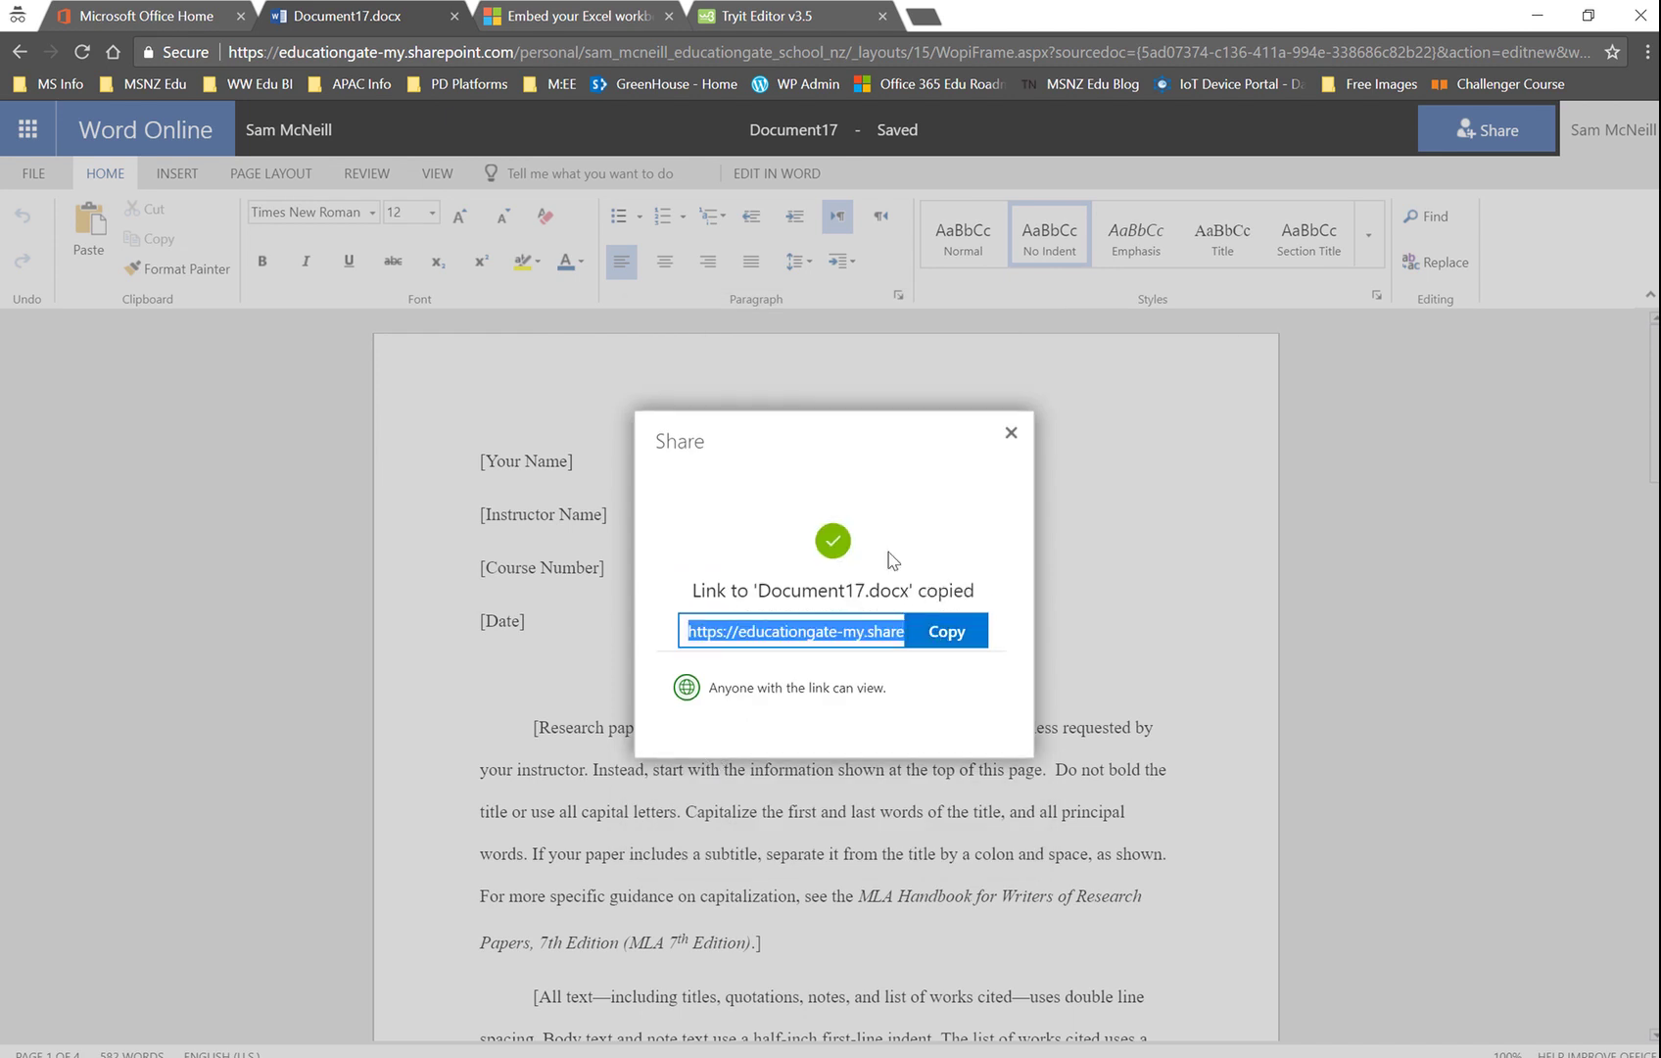
# Step: Select the action=embedview parameter in the Microsoft embedding article, then go to the Tryit Editor
pyautogui.click(575, 19)
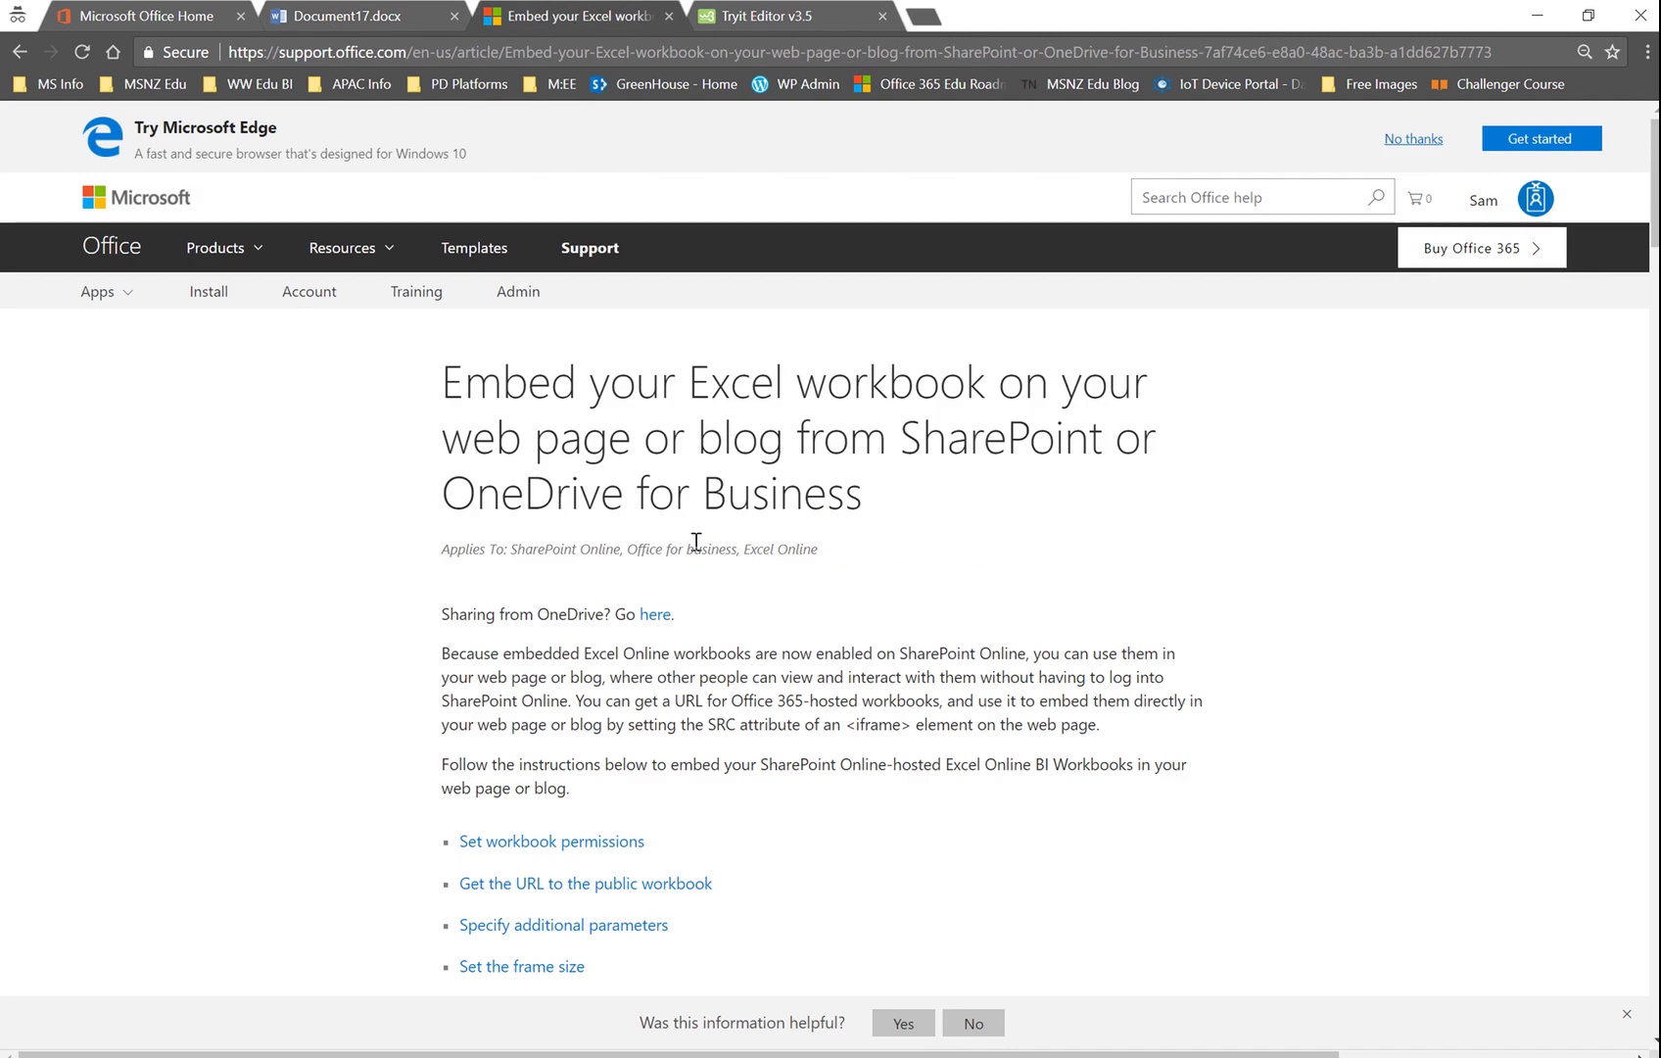
pyautogui.scroll(-4, 695, 541)
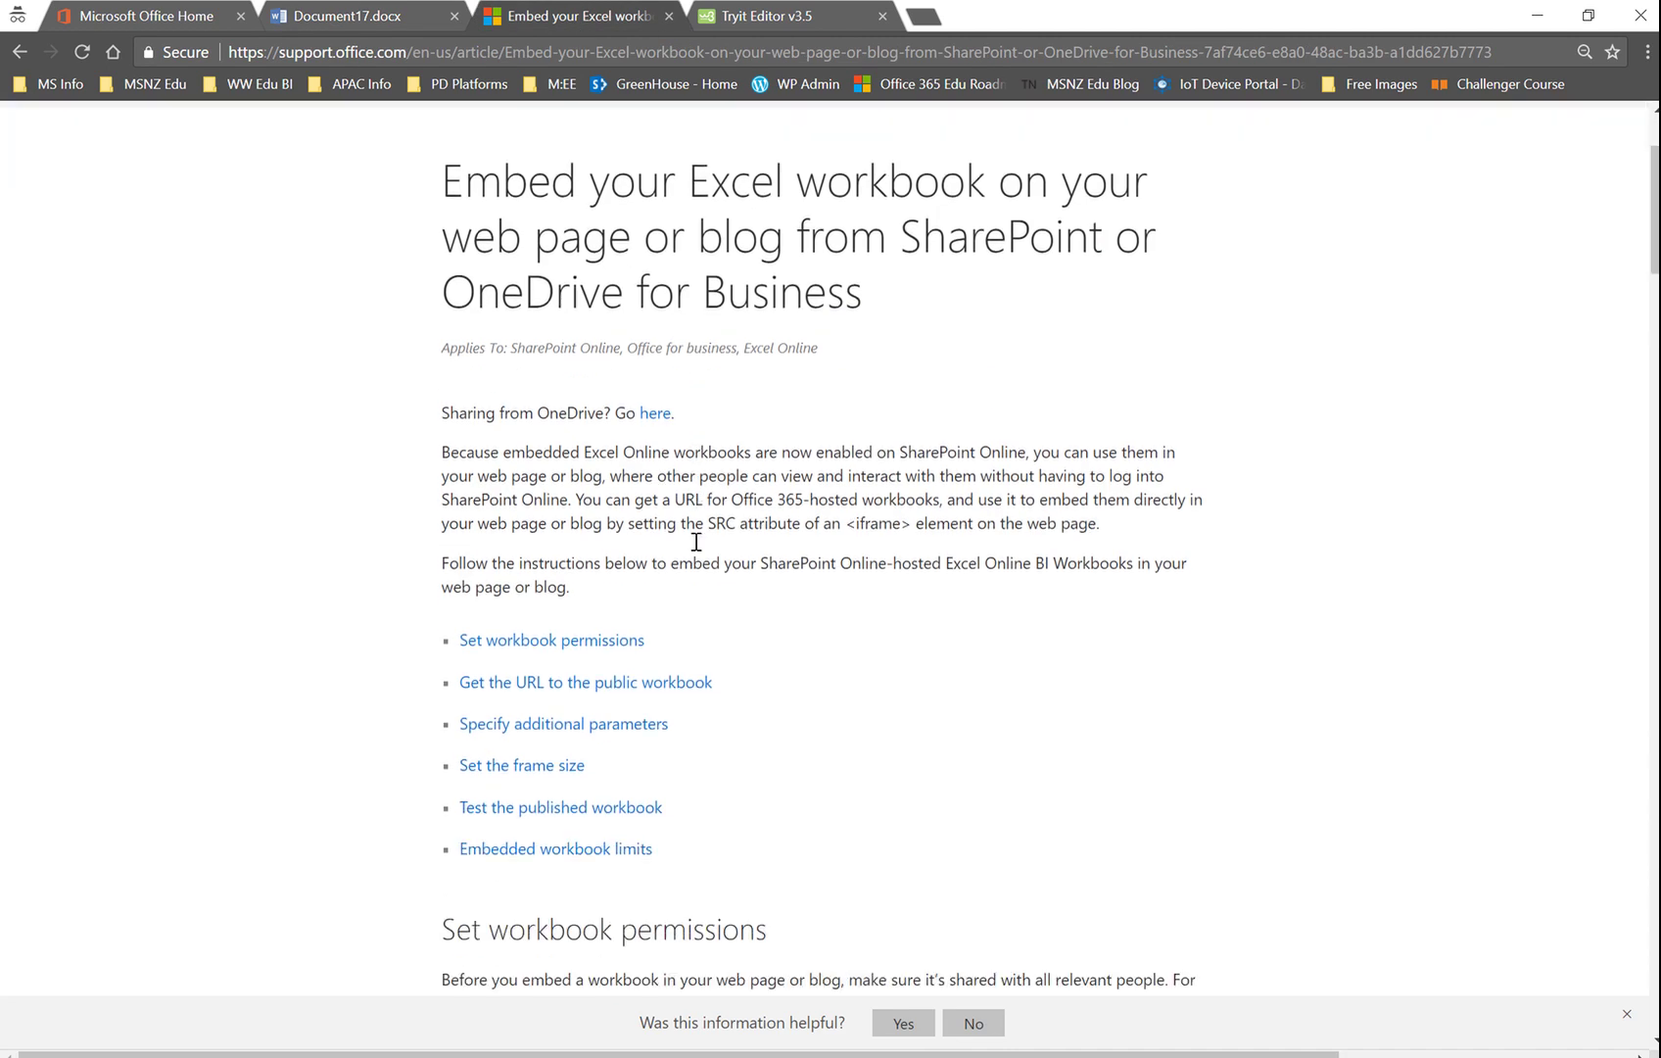
pyautogui.scroll(-13, 695, 550)
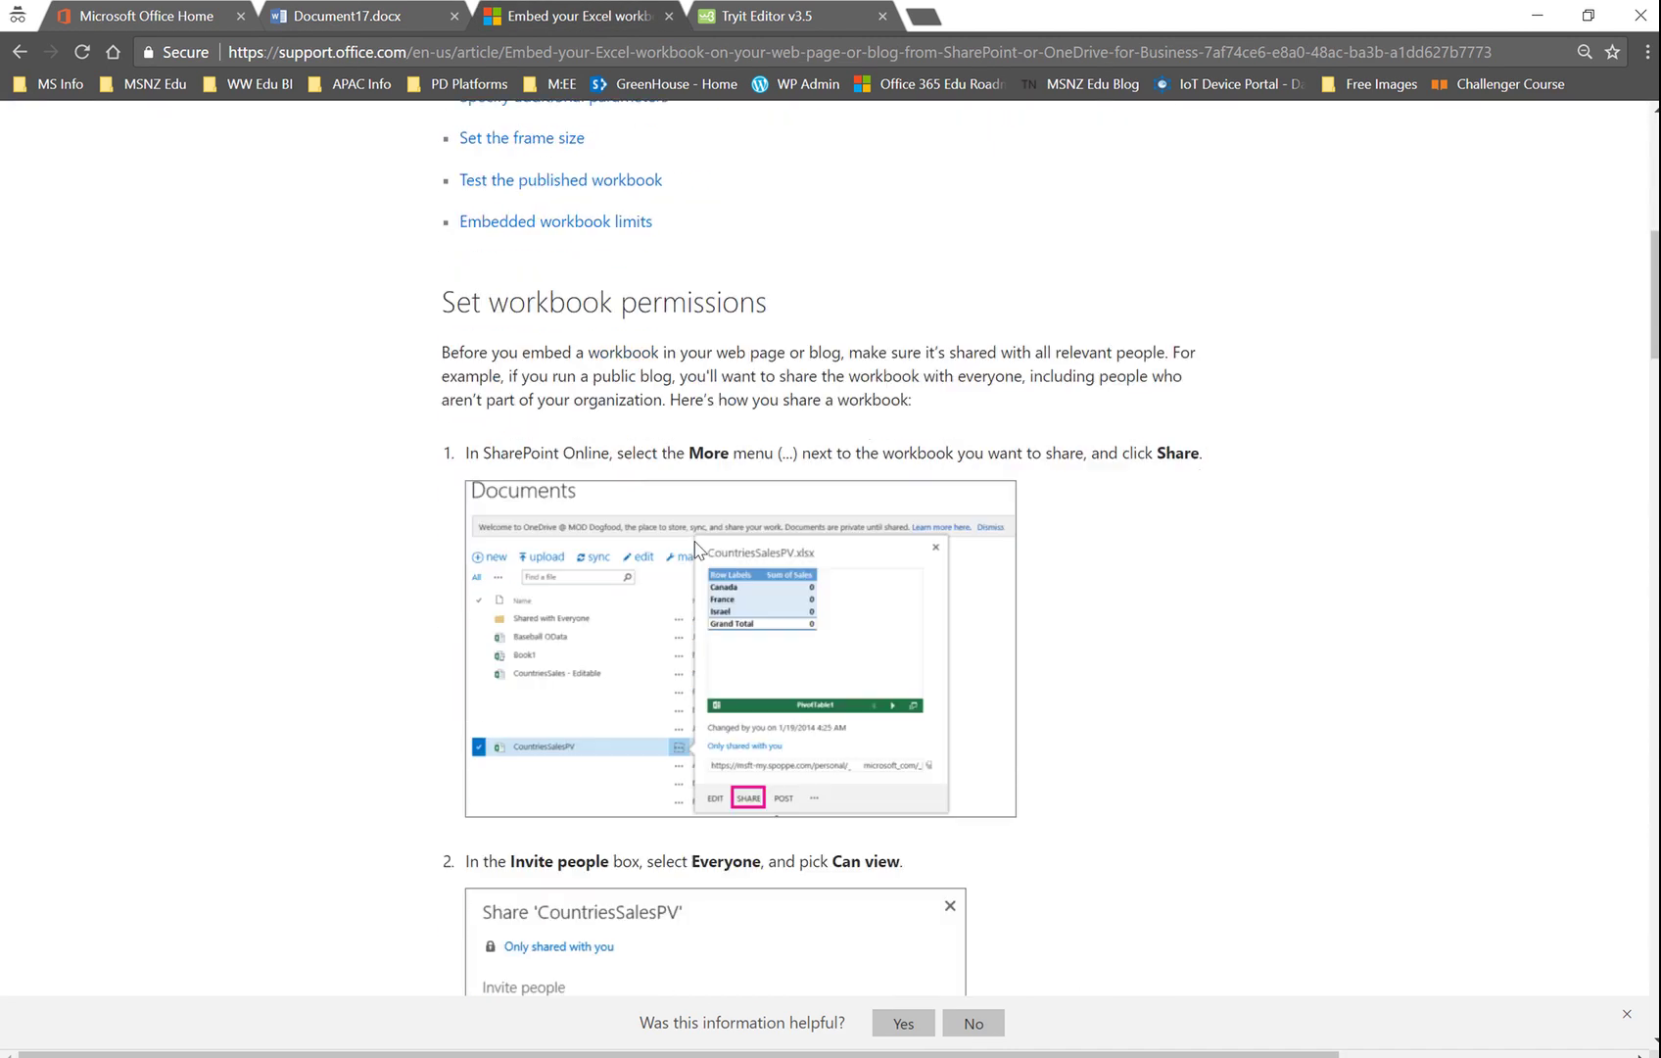
pyautogui.scroll(-20, 697, 546)
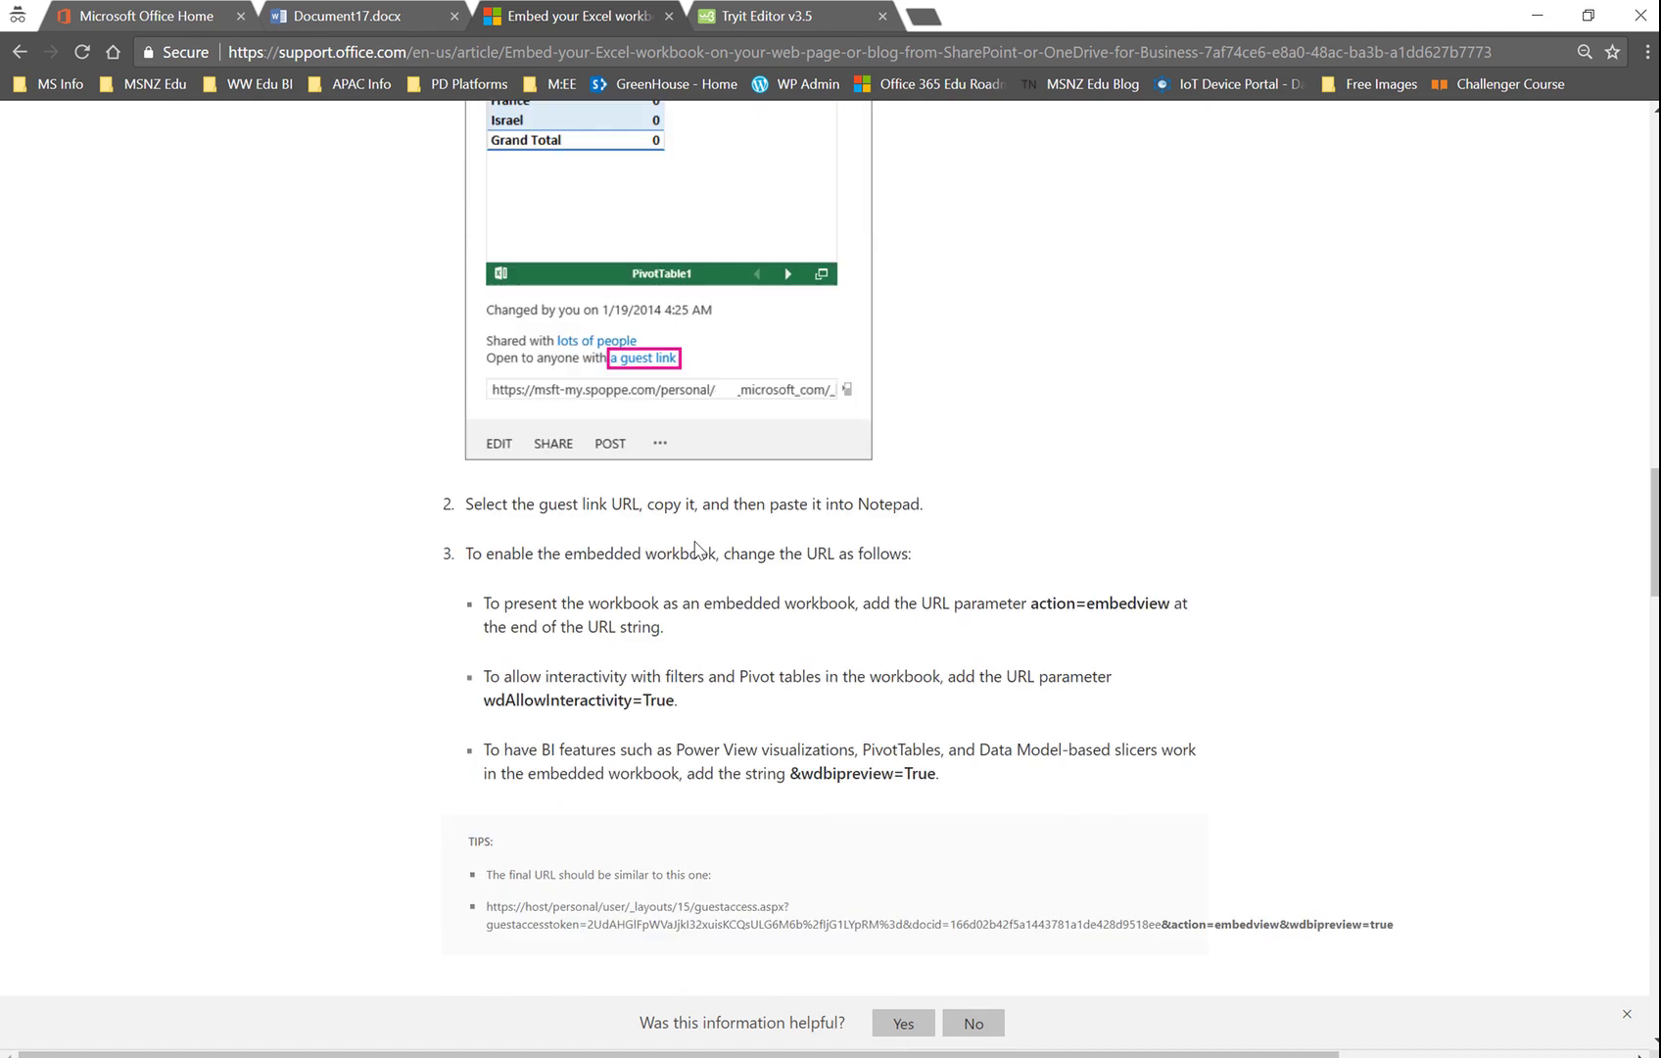
pyautogui.scroll(-2, 695, 542)
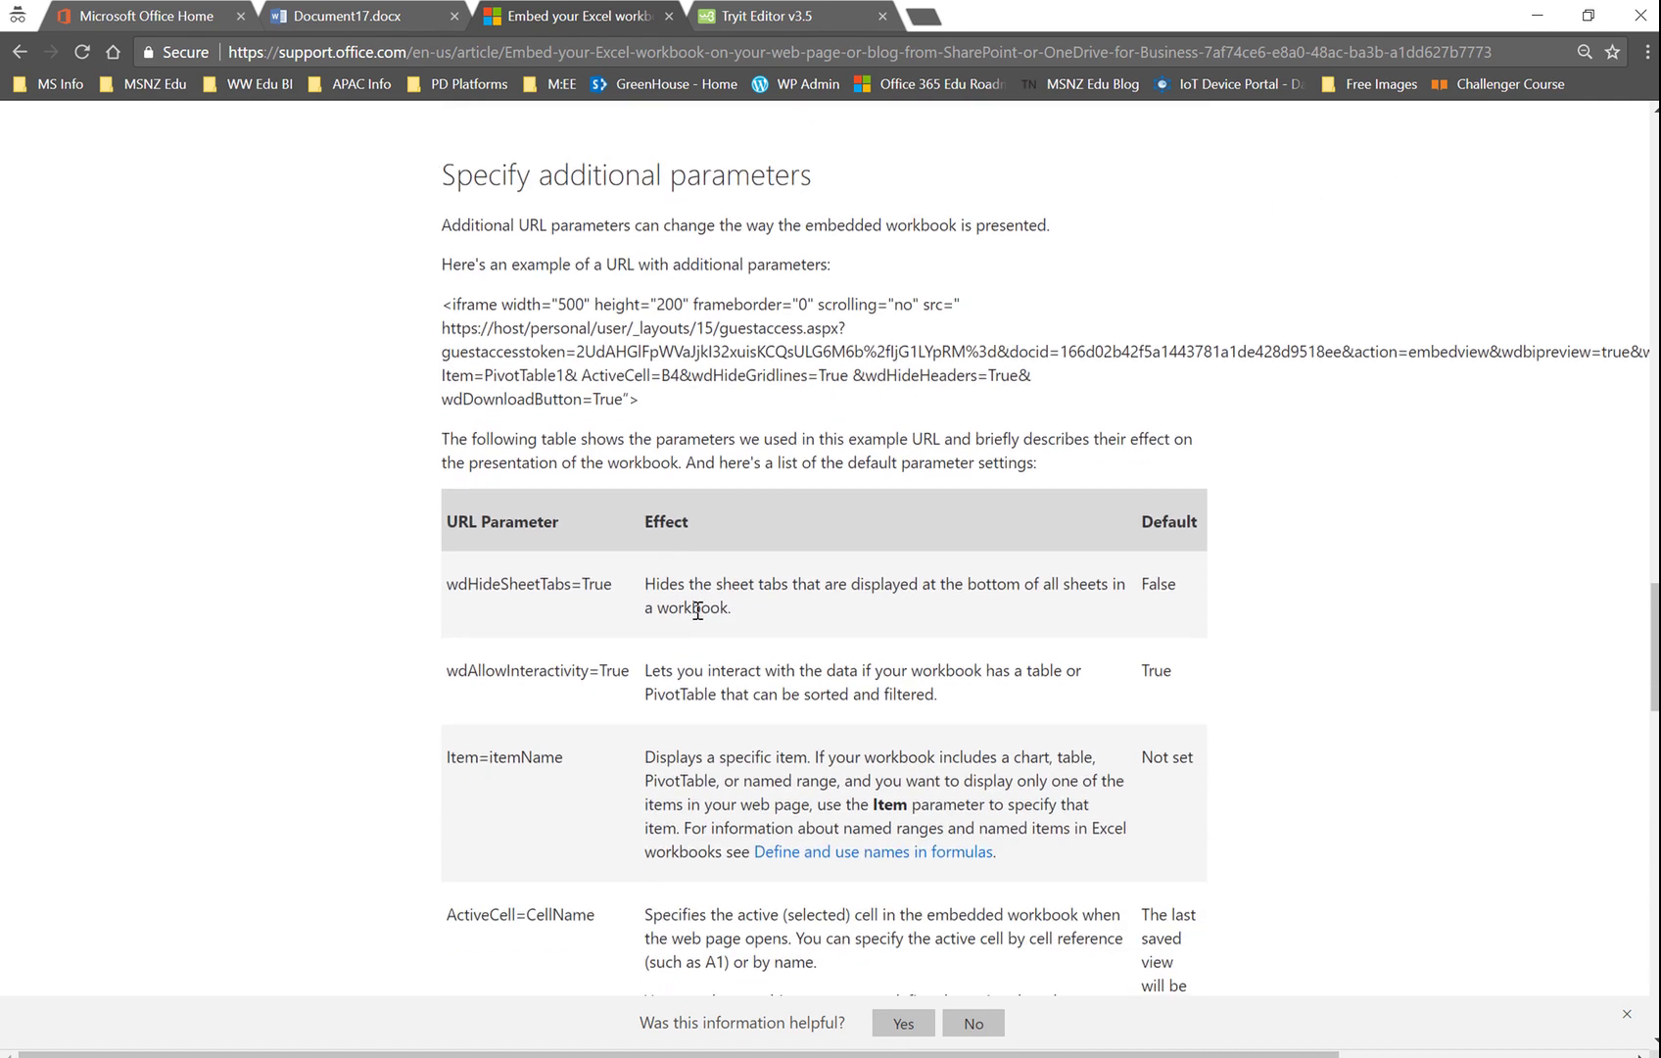
pyautogui.scroll(6, 781, 548)
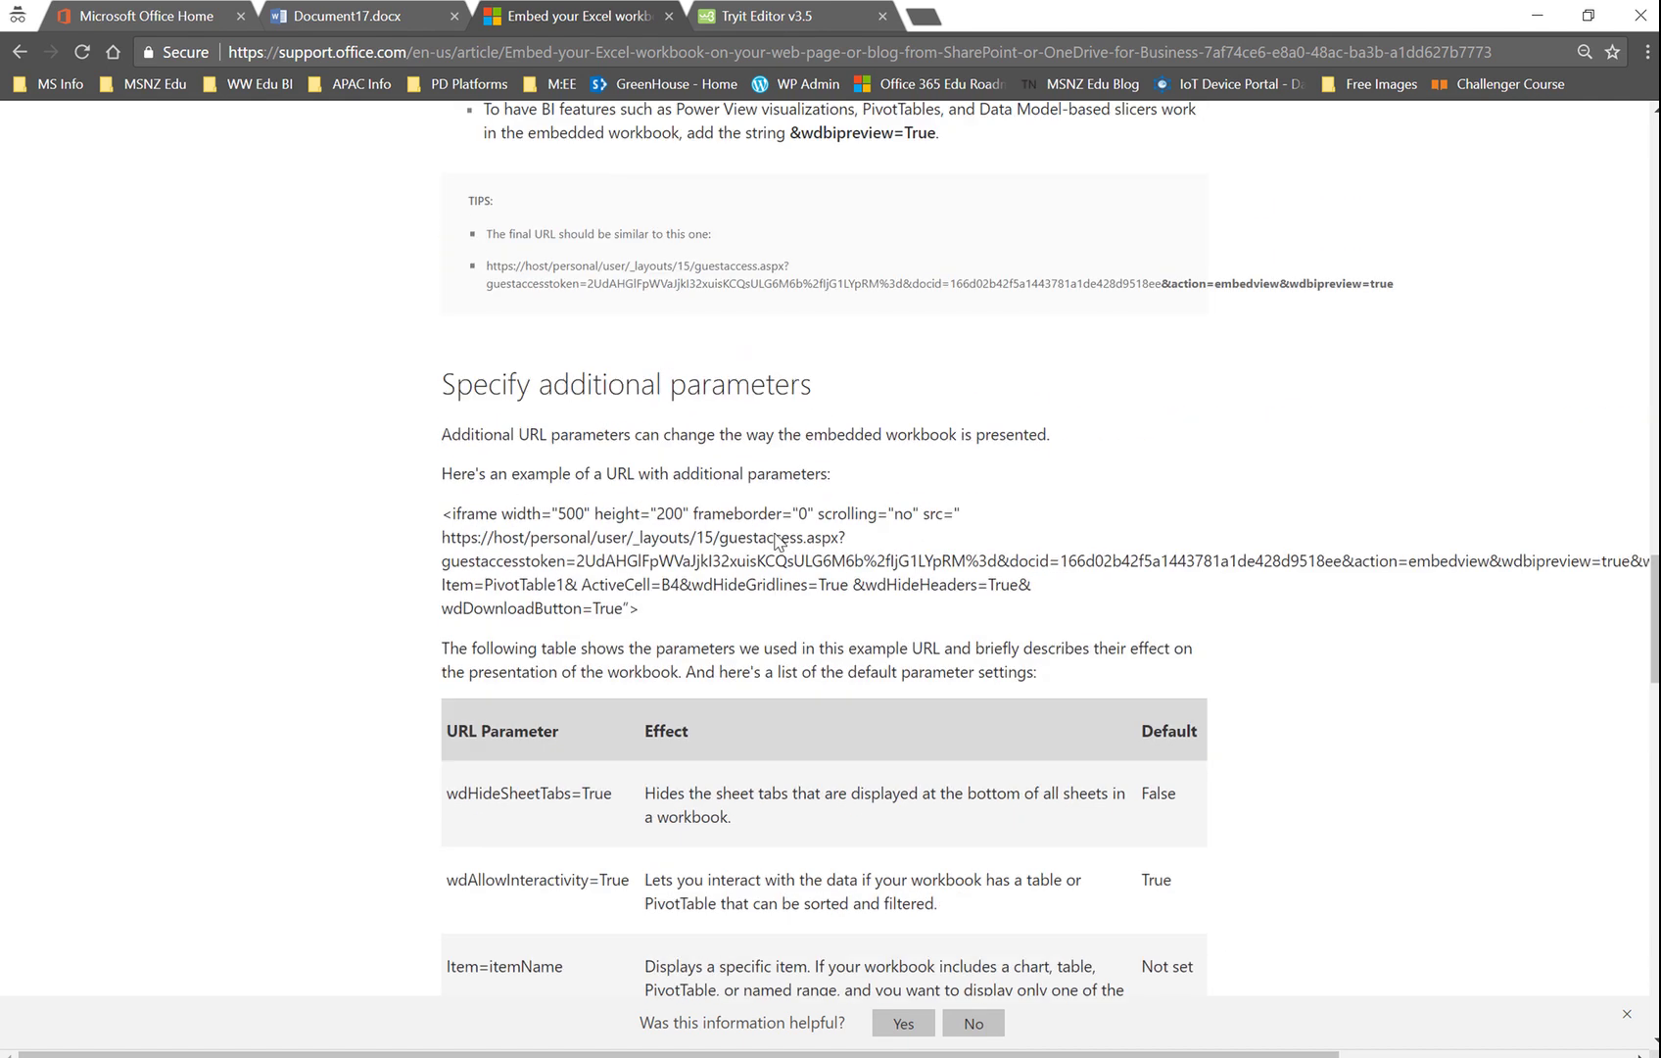
pyautogui.scroll(1, 776, 534)
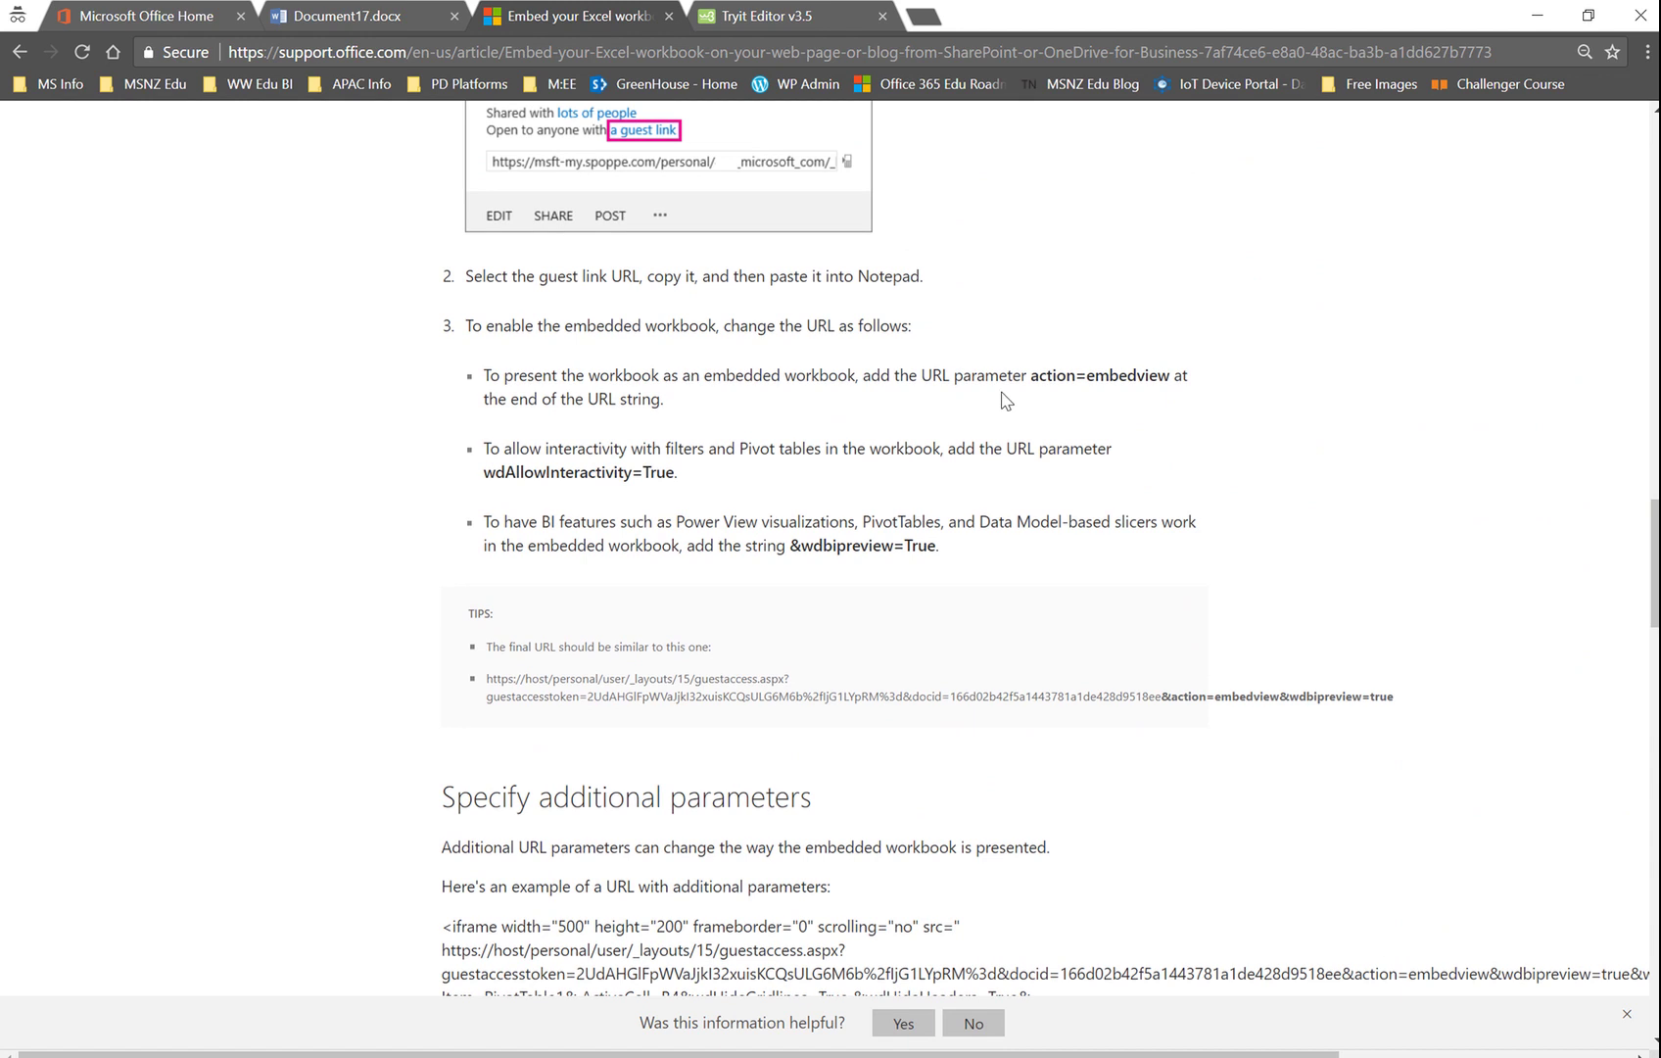
pyautogui.moveTo(1030, 375); pyautogui.dragTo(1170, 382)
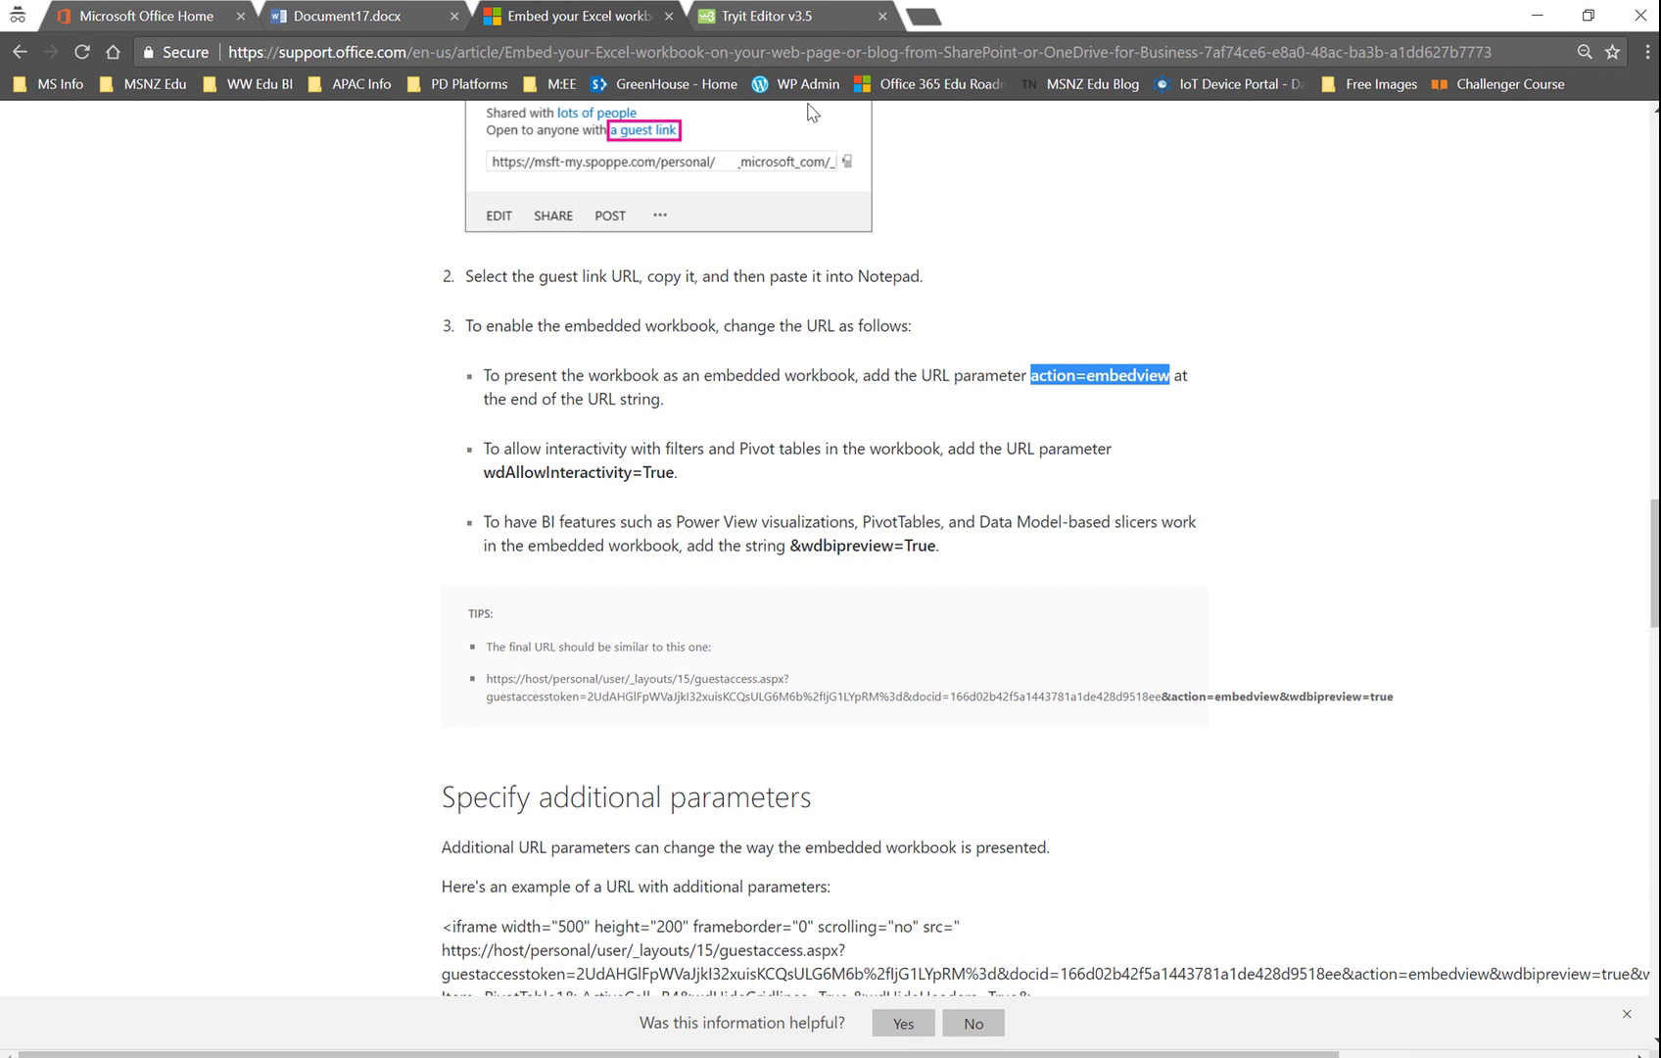
pyautogui.click(759, 20)
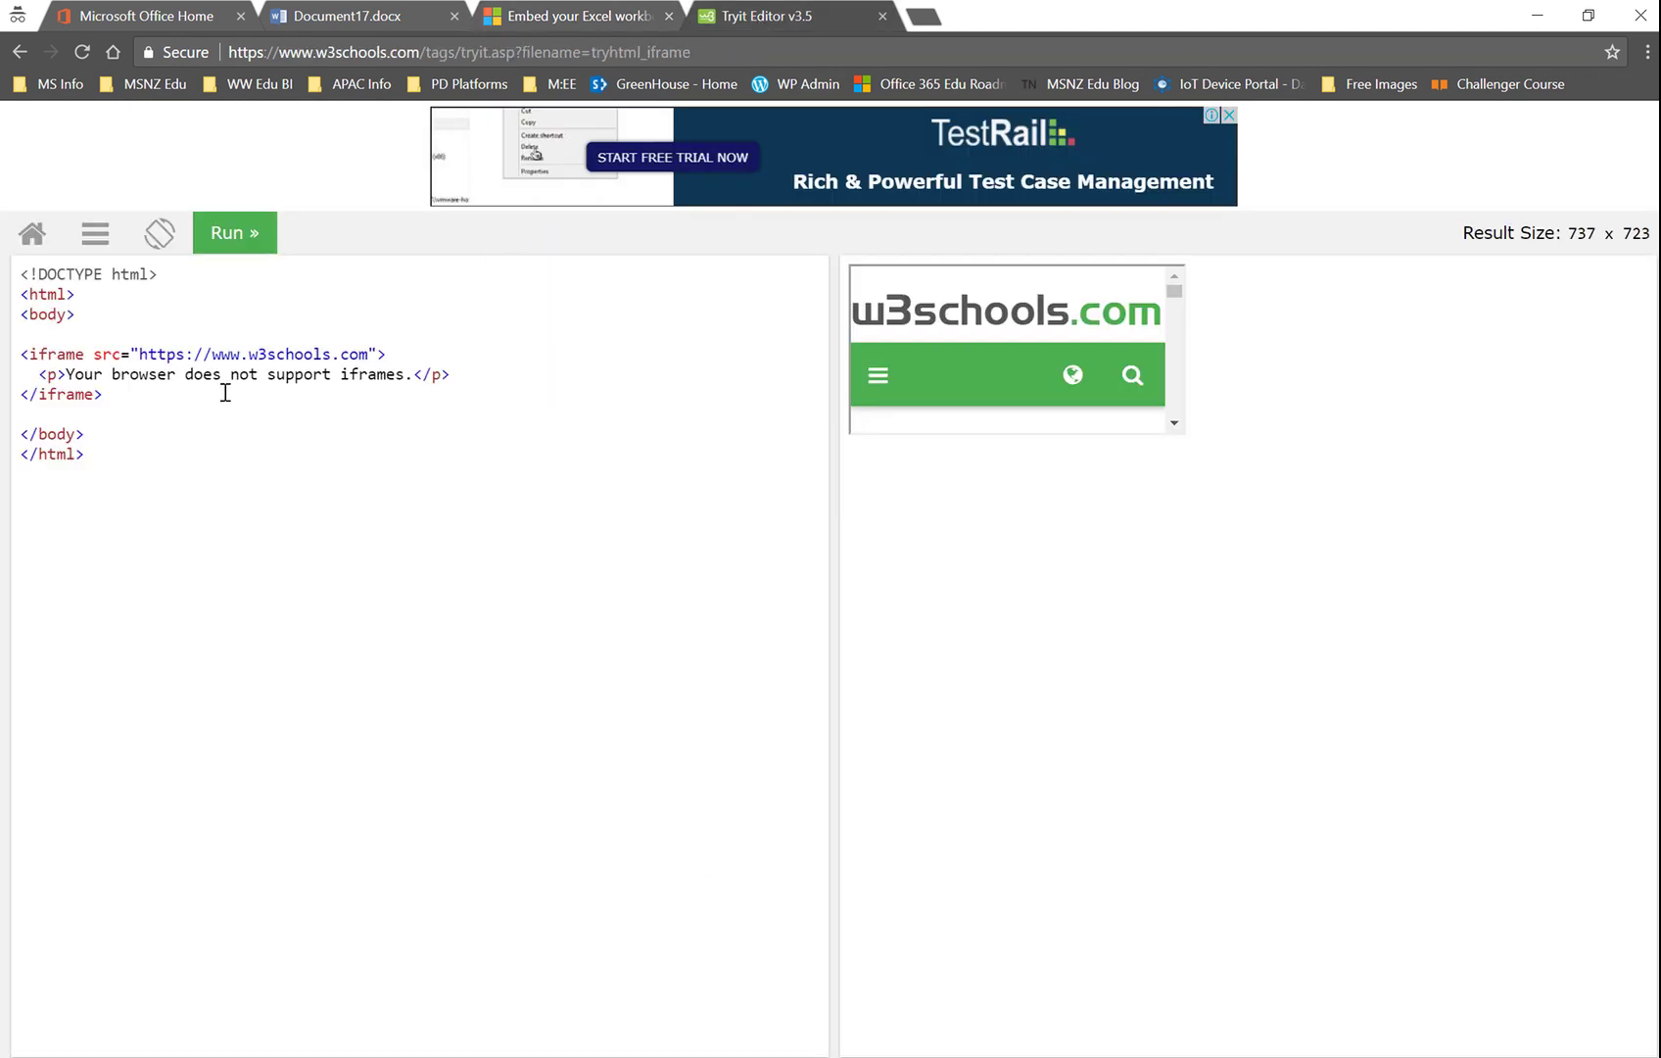
# Step: Replace the iframe src with Document17's sharing link plus '&action=embedview'
pyautogui.moveTo(138, 354); pyautogui.dragTo(370, 349)
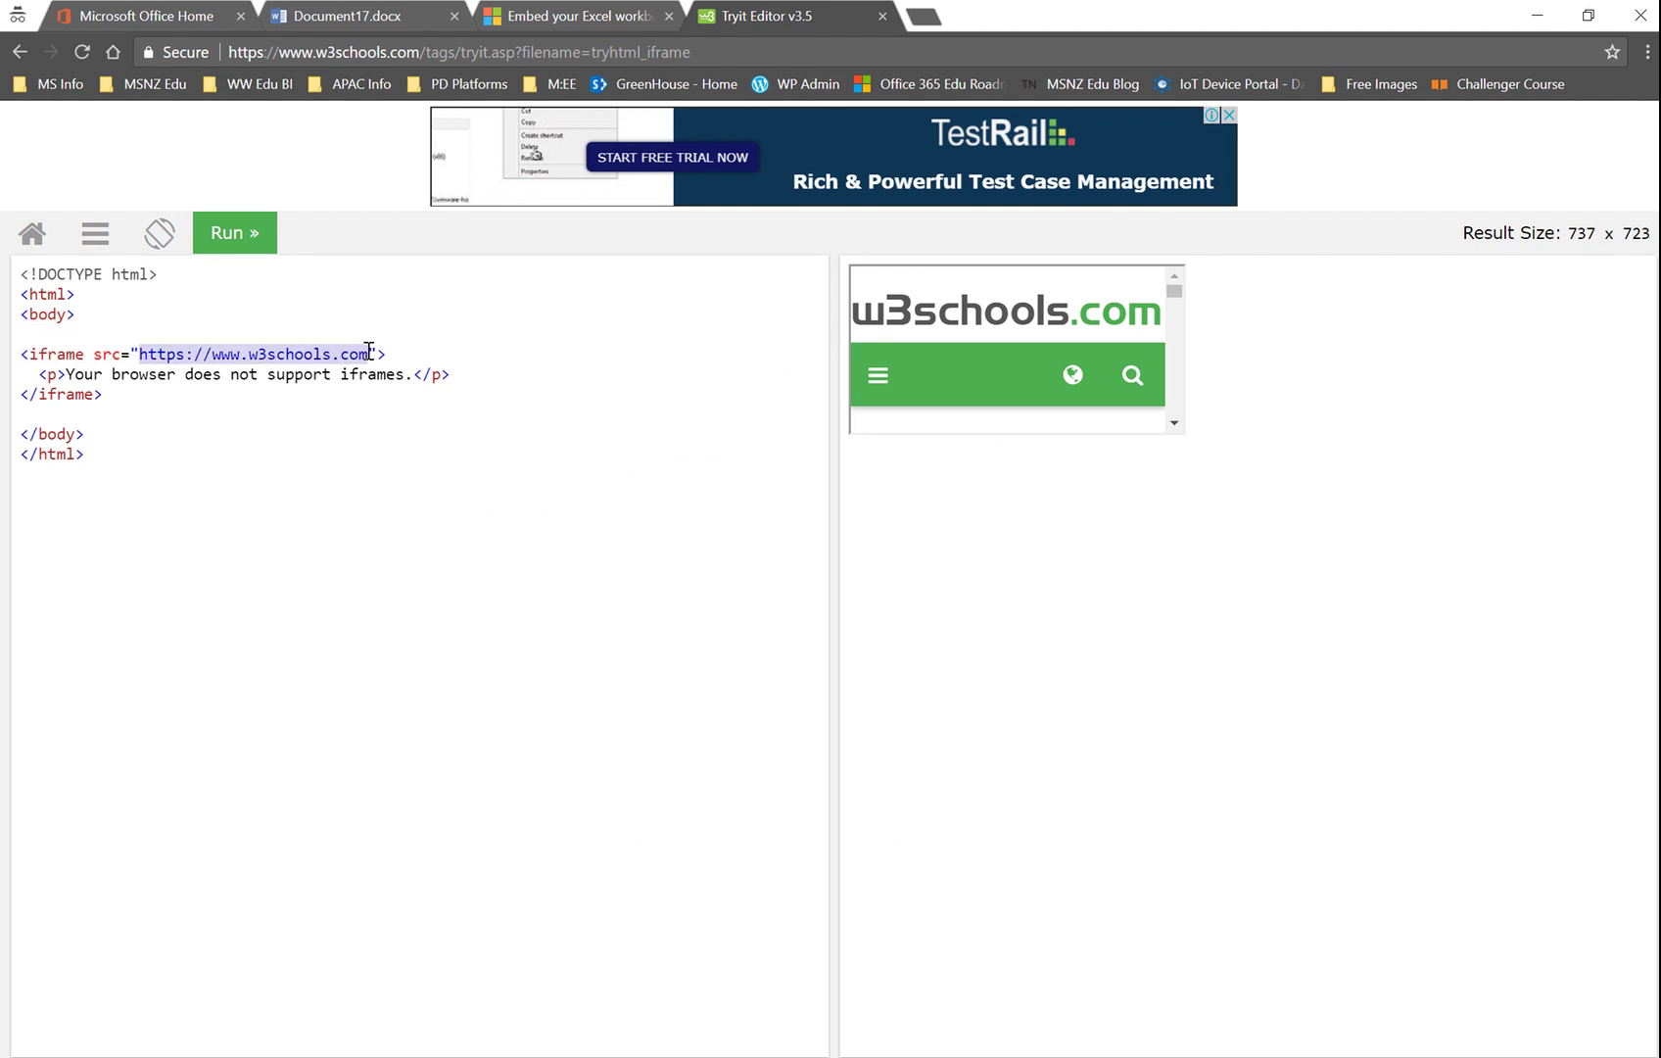
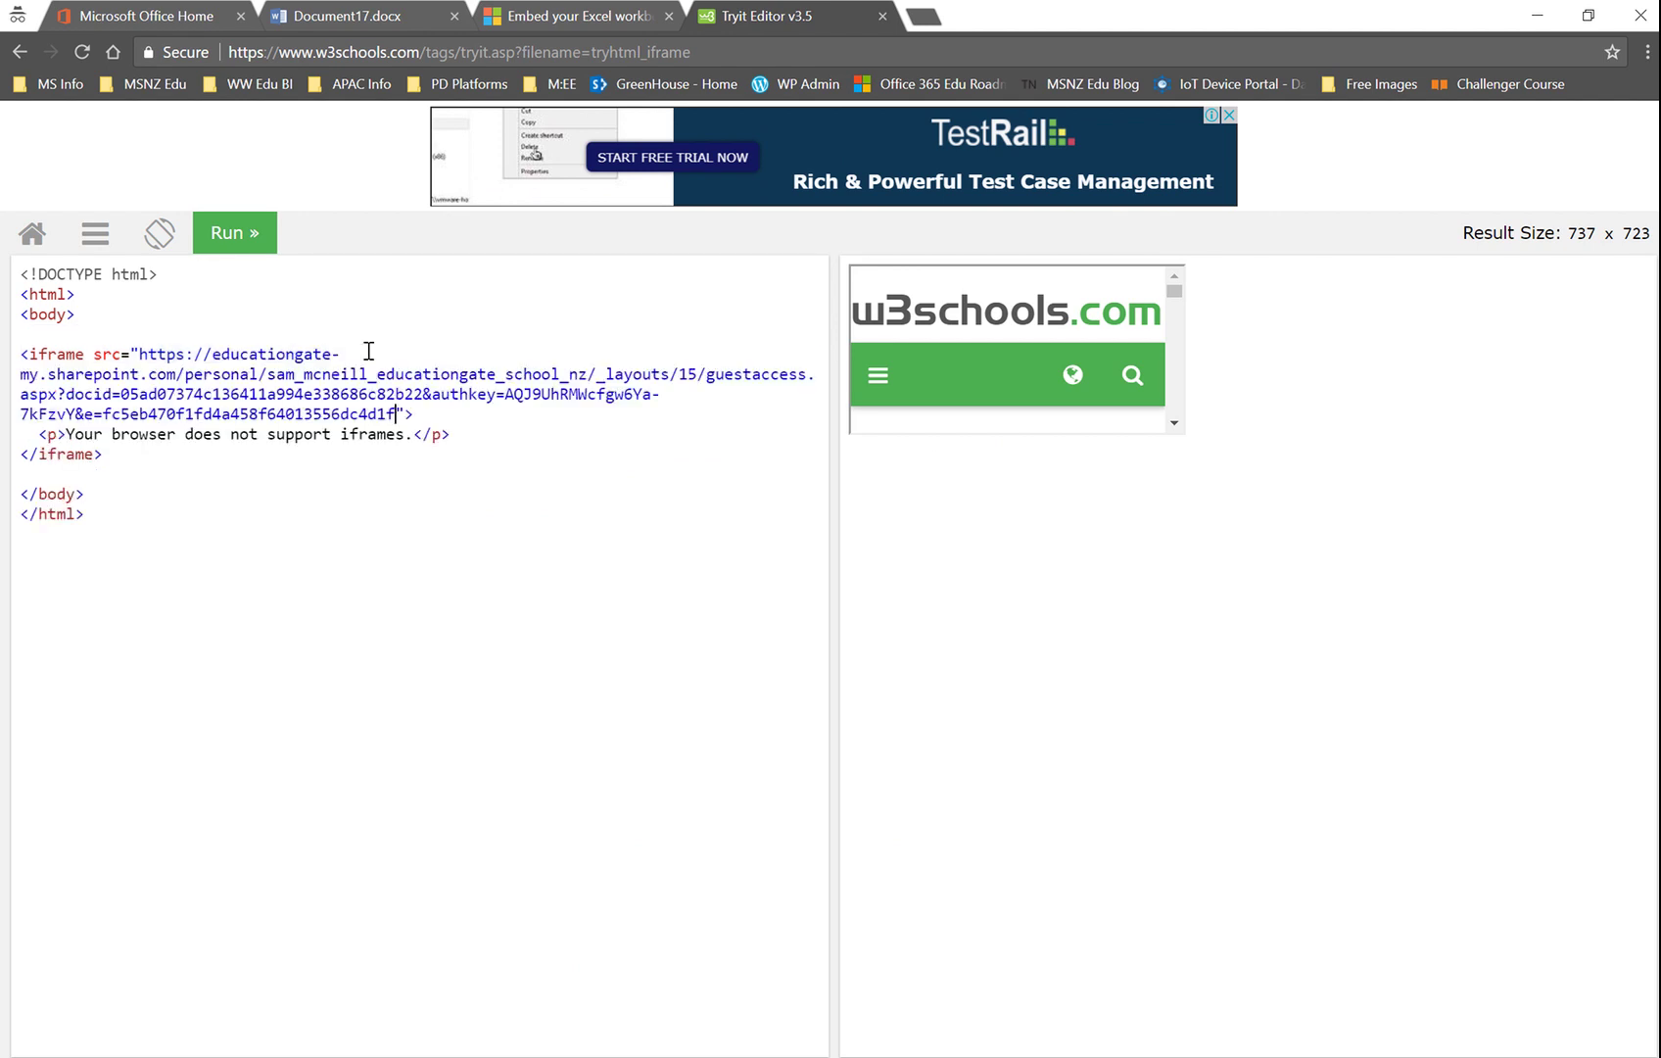
# Step: Run the code and scroll the result pane to check the embedded document
pyautogui.click(237, 241)
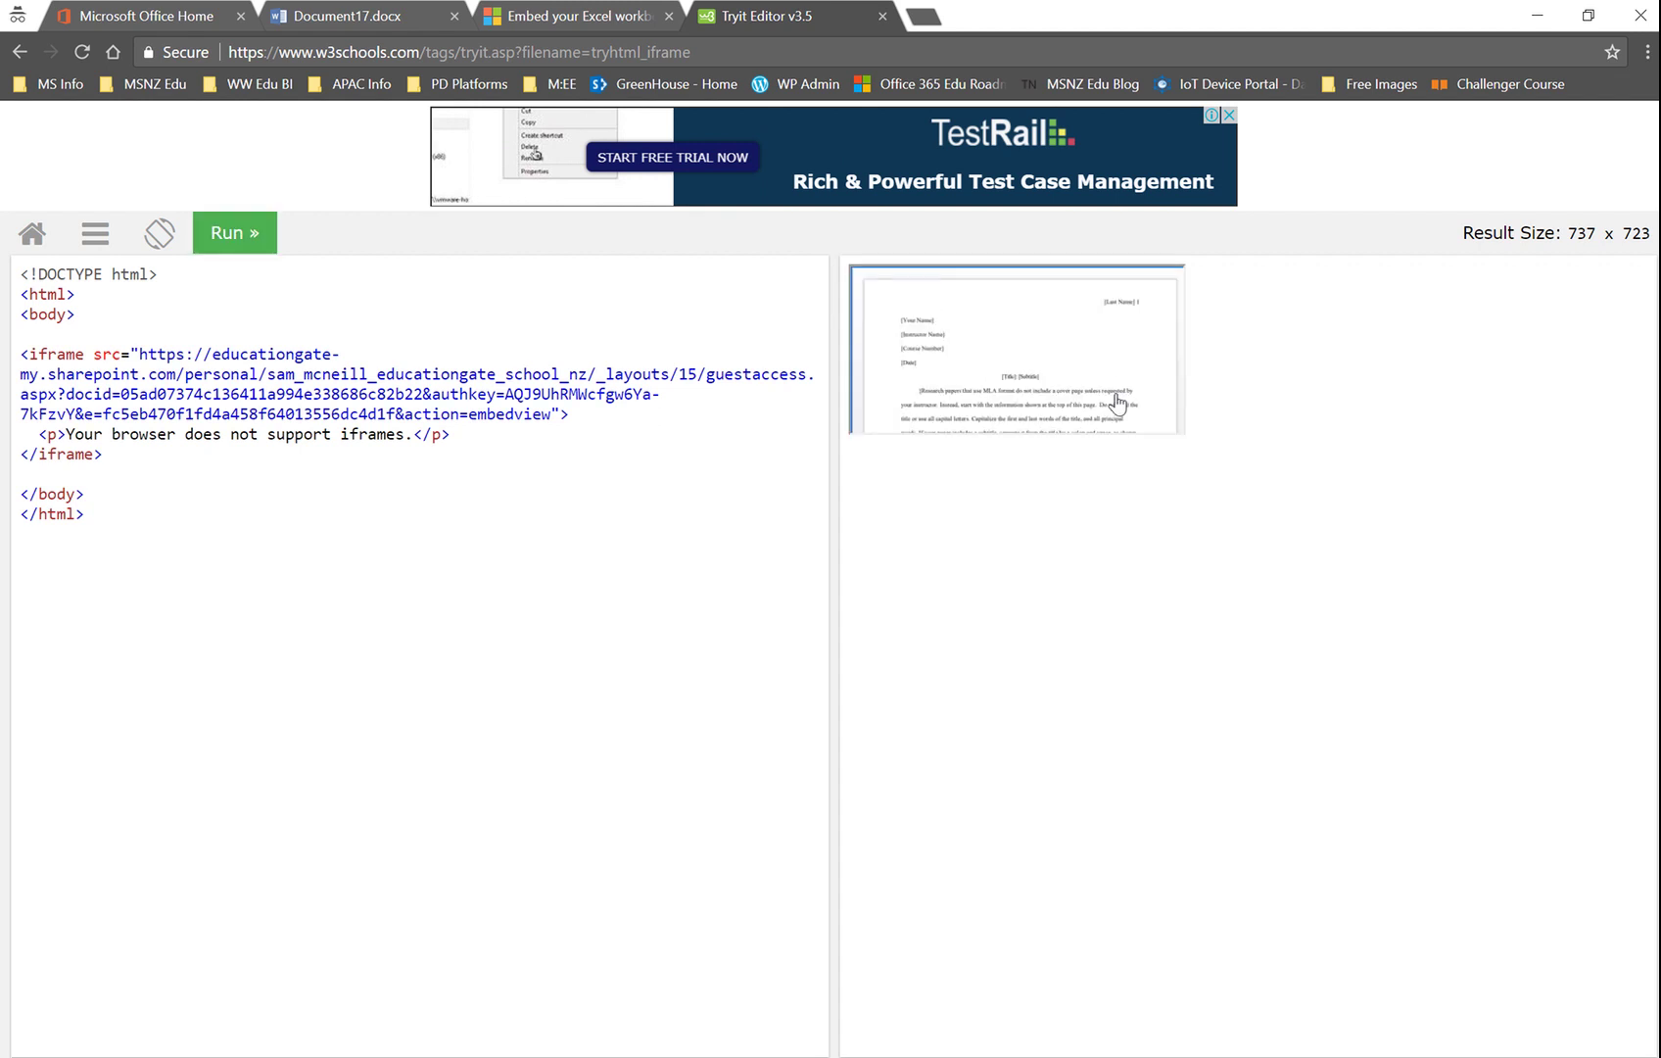
pyautogui.scroll(-5, 1114, 388)
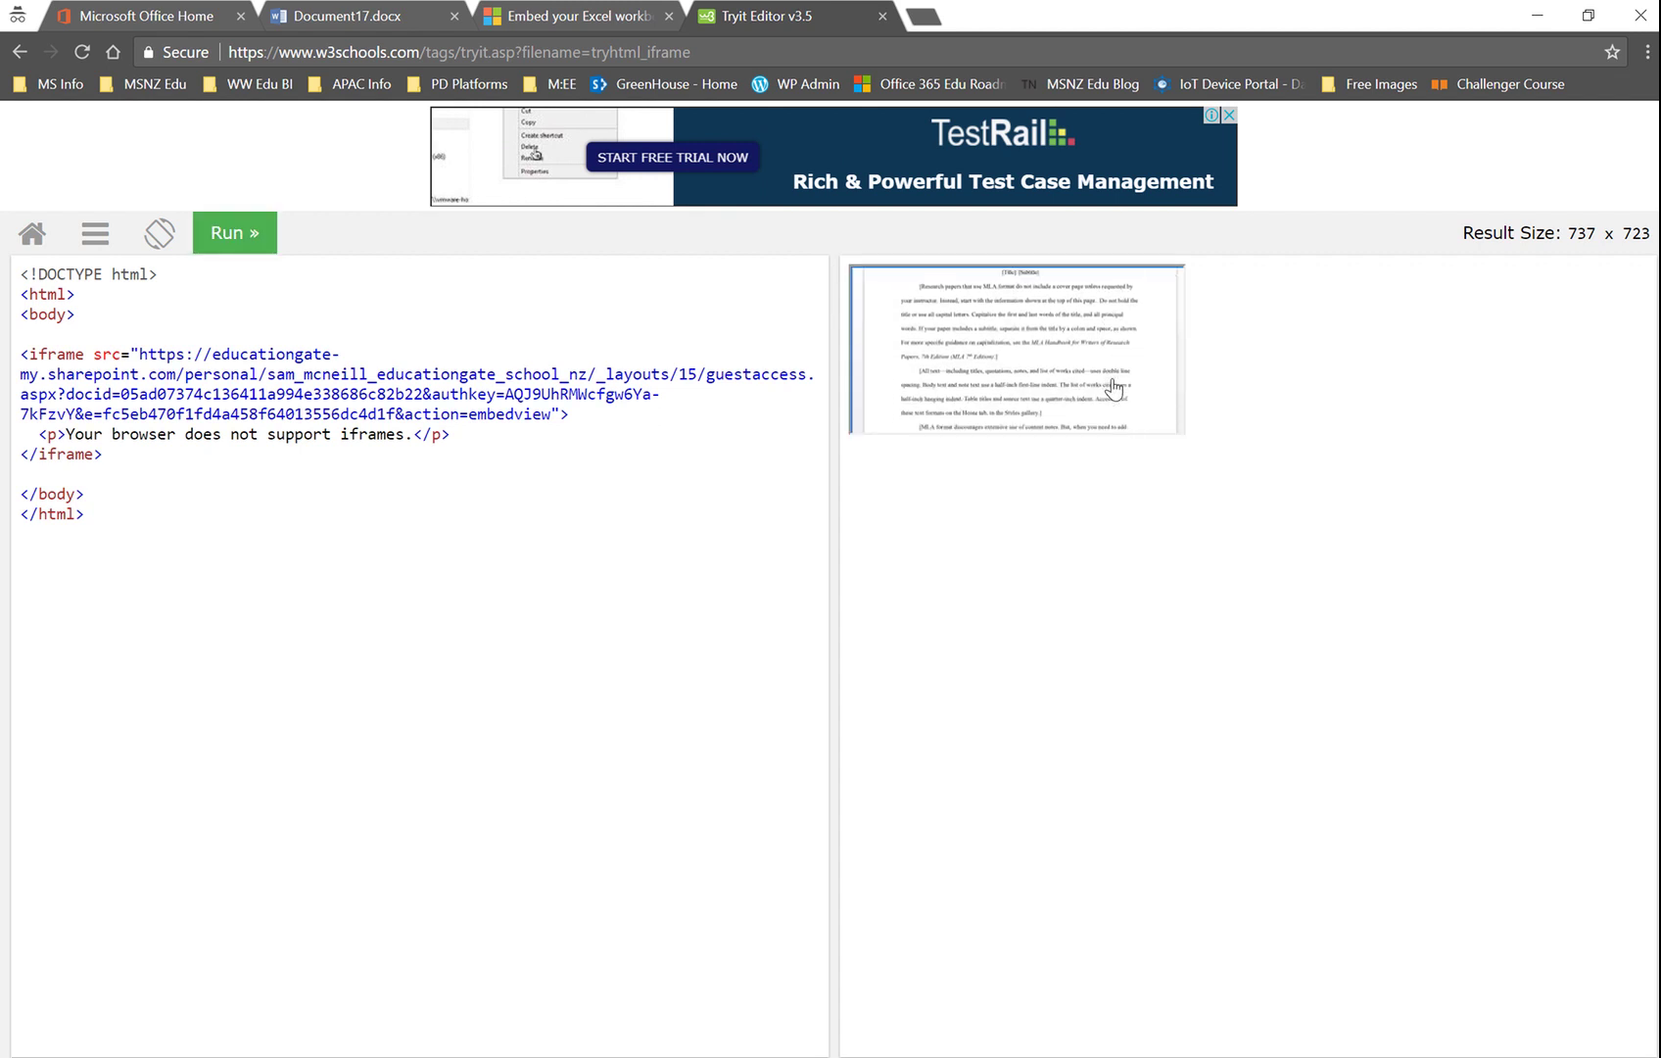
pyautogui.scroll(-6, 1114, 388)
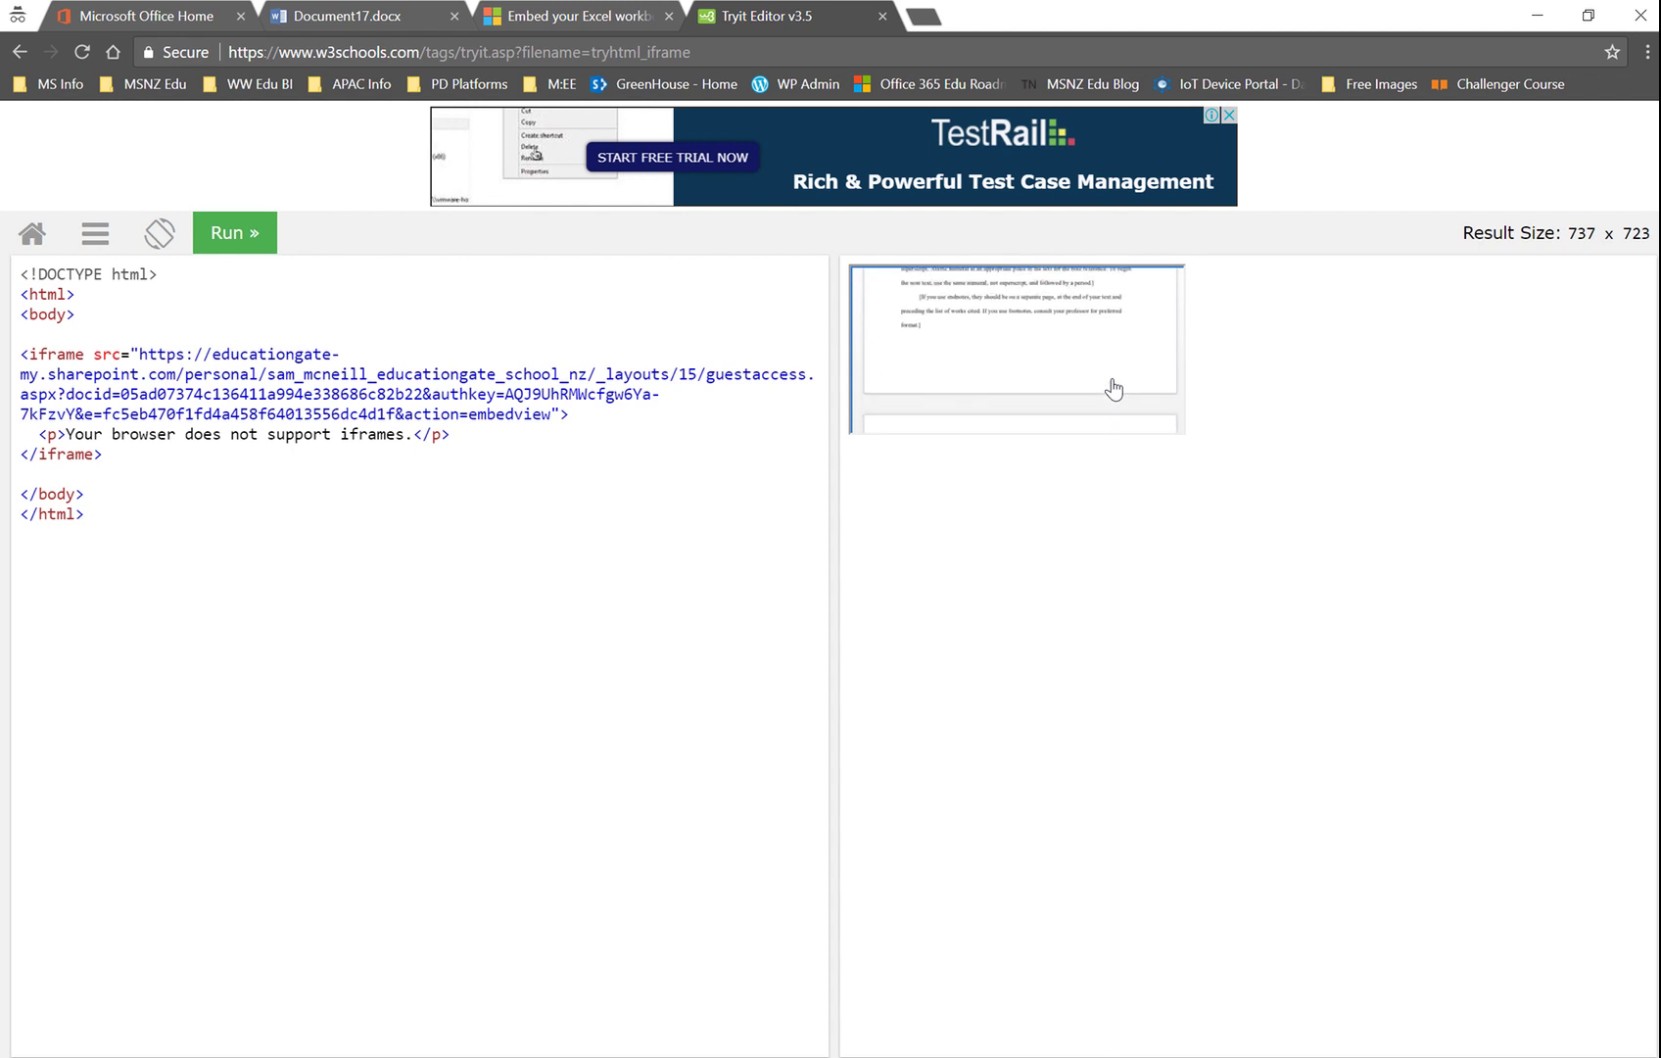
pyautogui.scroll(-3, 1113, 388)
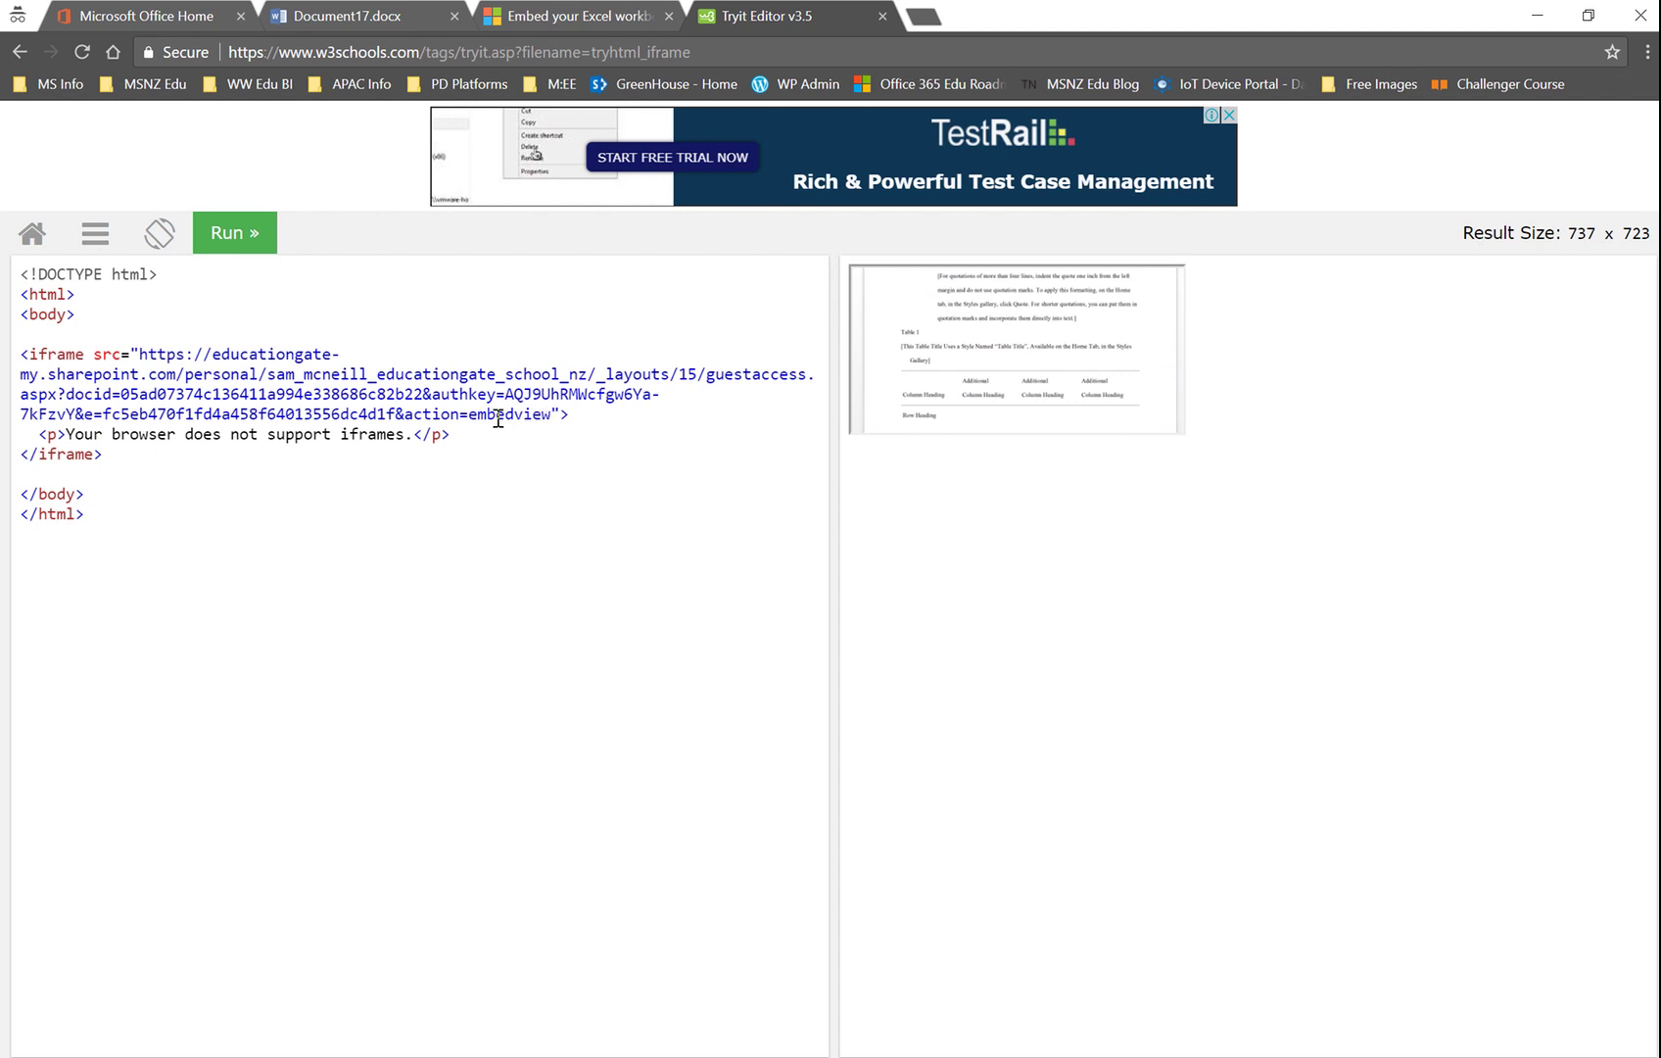
# Step: Switch to the WordPress Edit Post window and review the existing Word, Budget and calendar embeds
pyautogui.hotkey('alt', 'Tab')
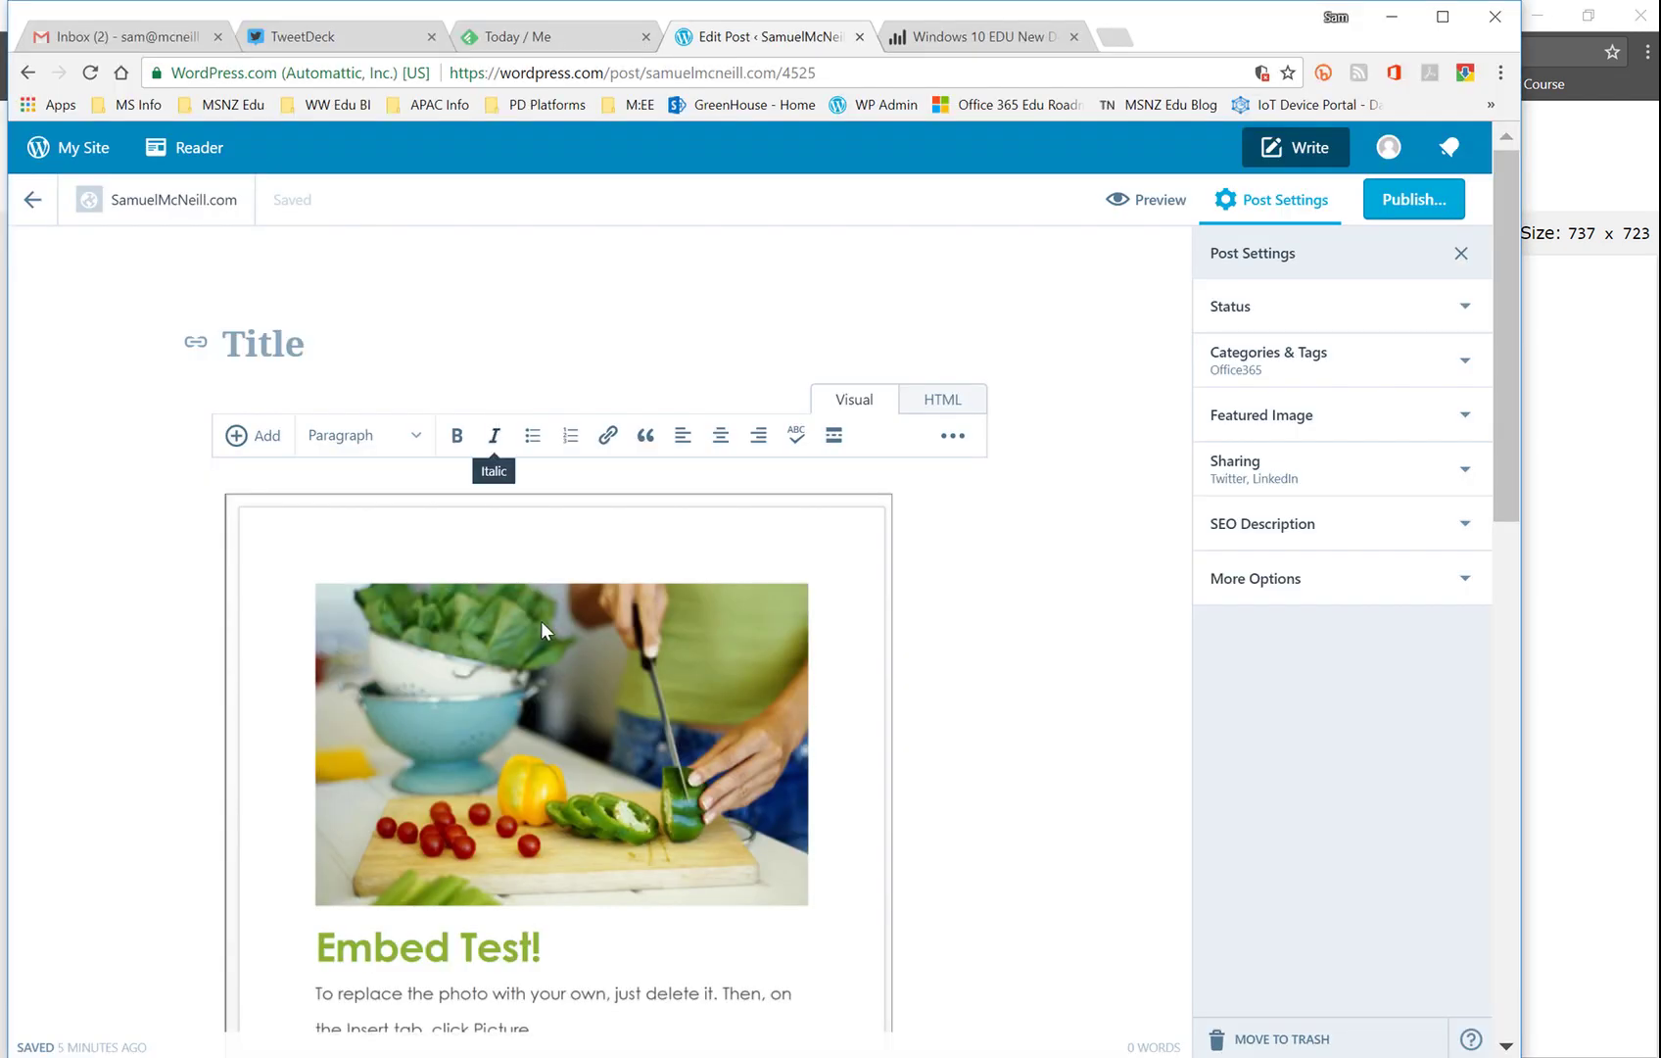
pyautogui.scroll(-3, 999, 690)
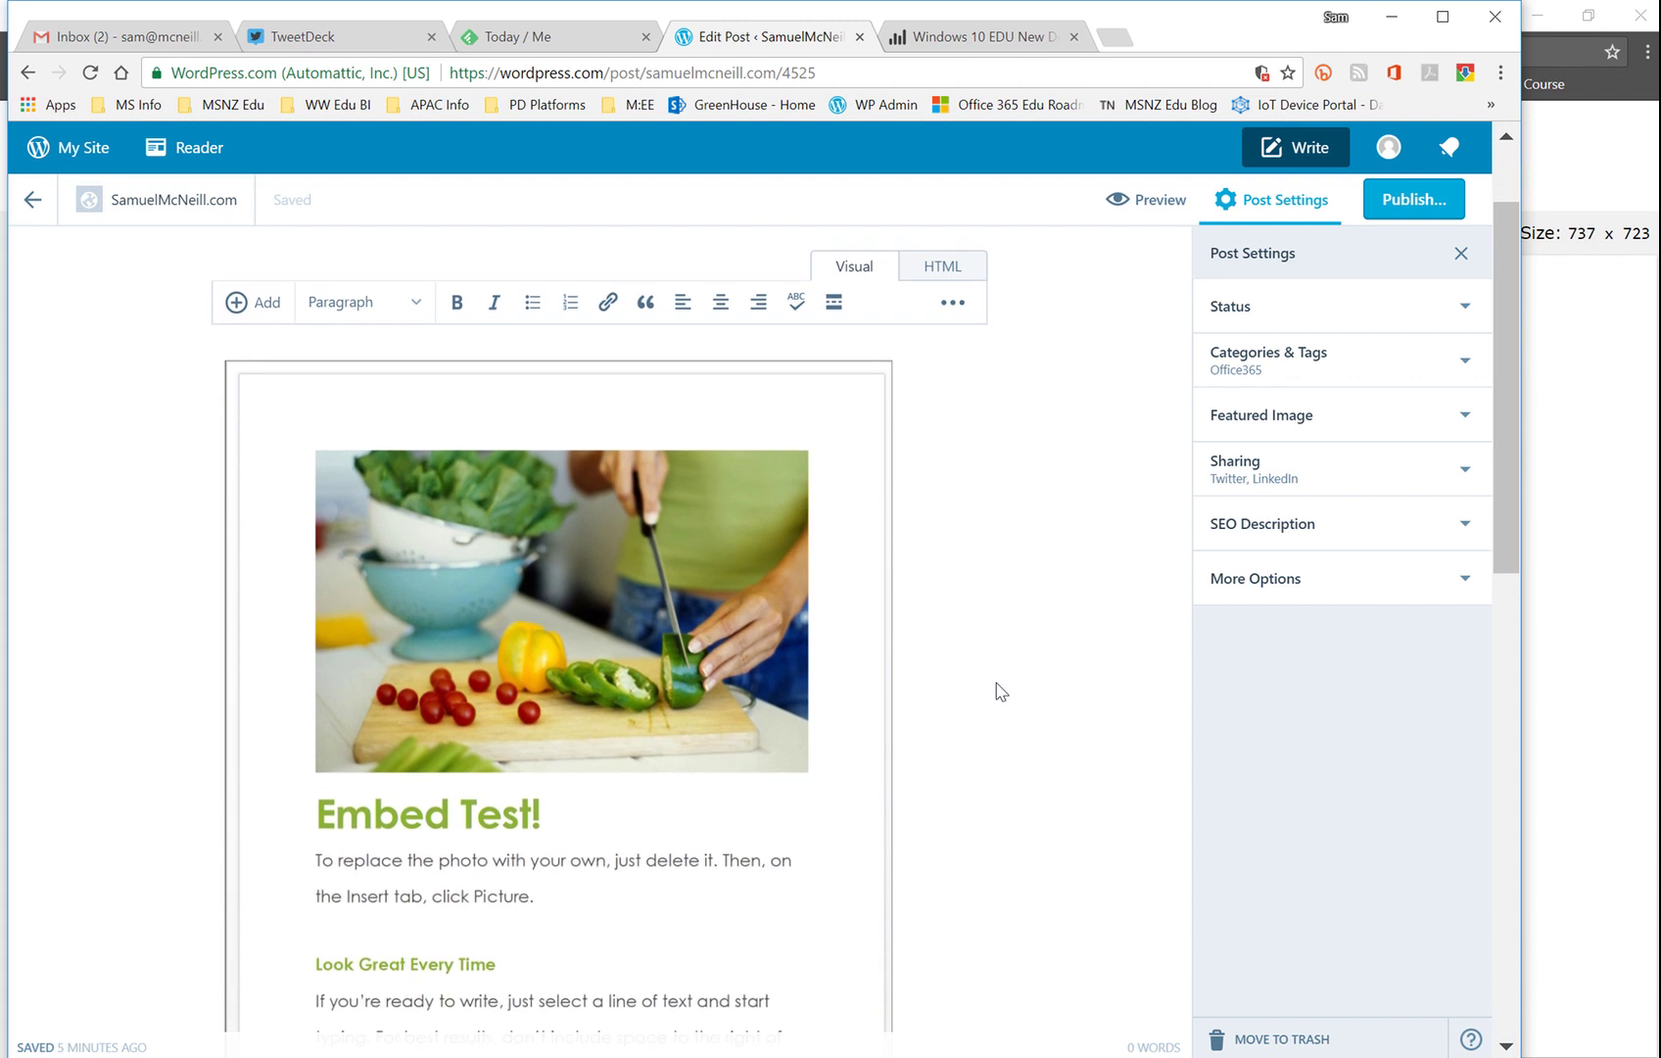
pyautogui.scroll(-7, 999, 690)
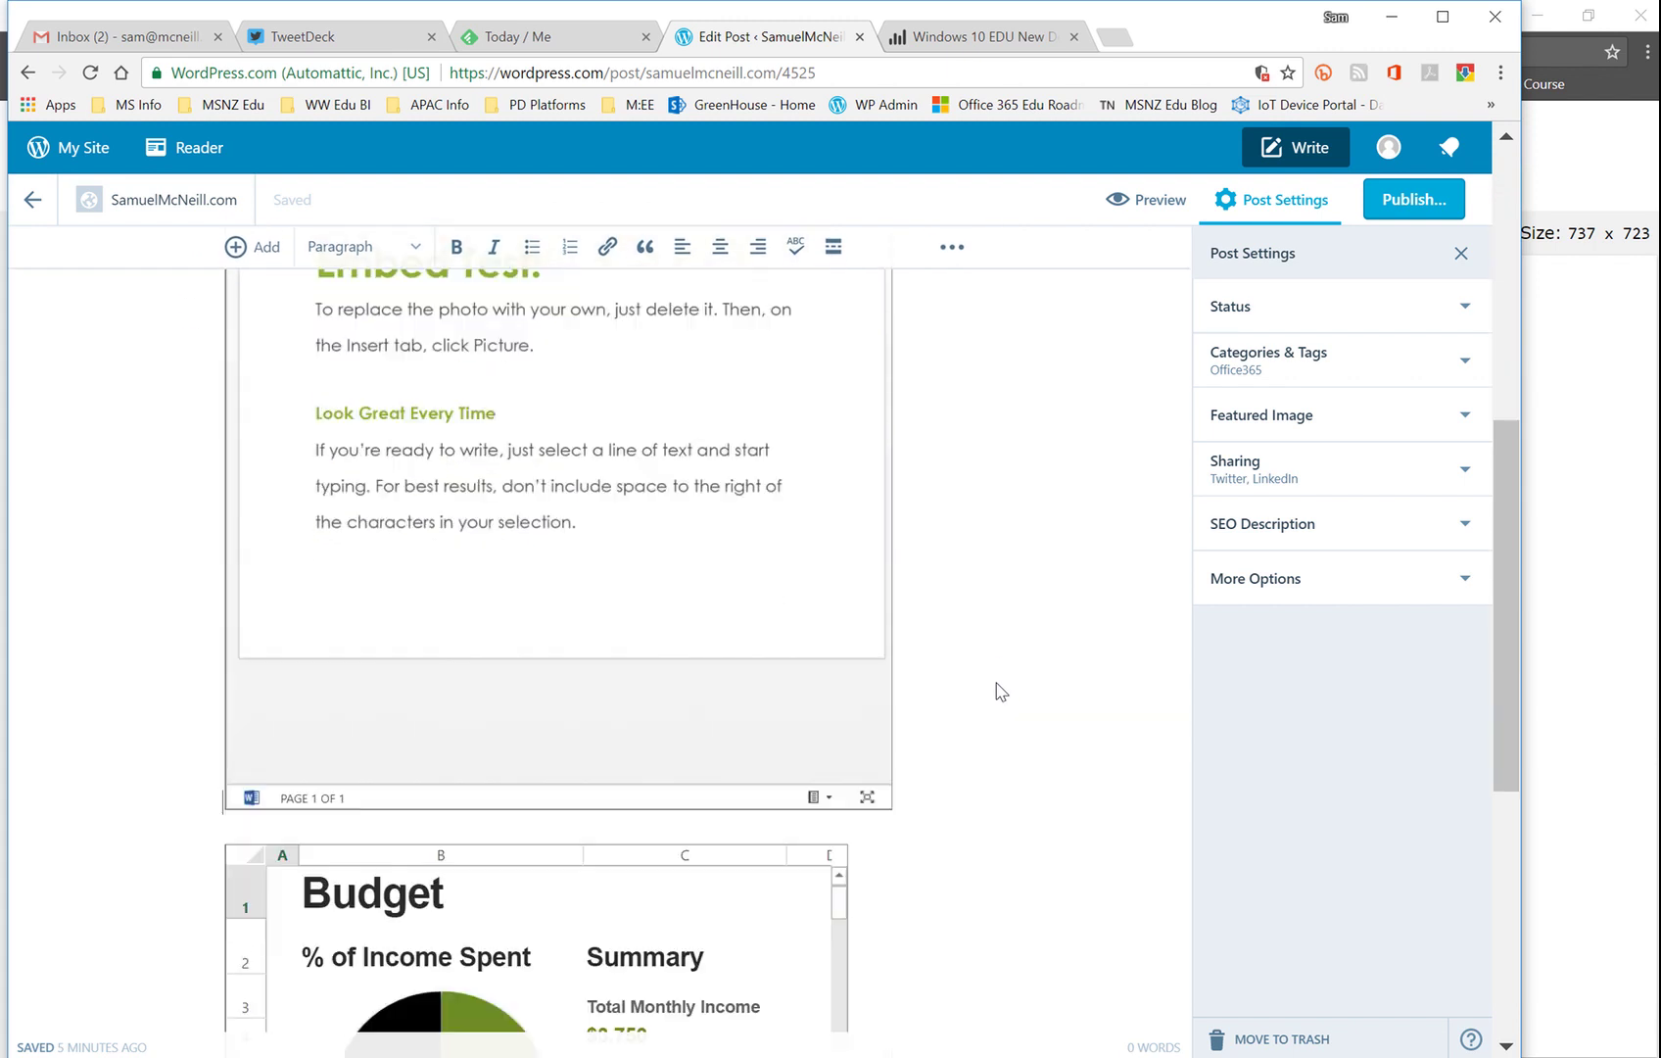
pyautogui.scroll(-2, 999, 690)
pyautogui.scroll(2, 999, 690)
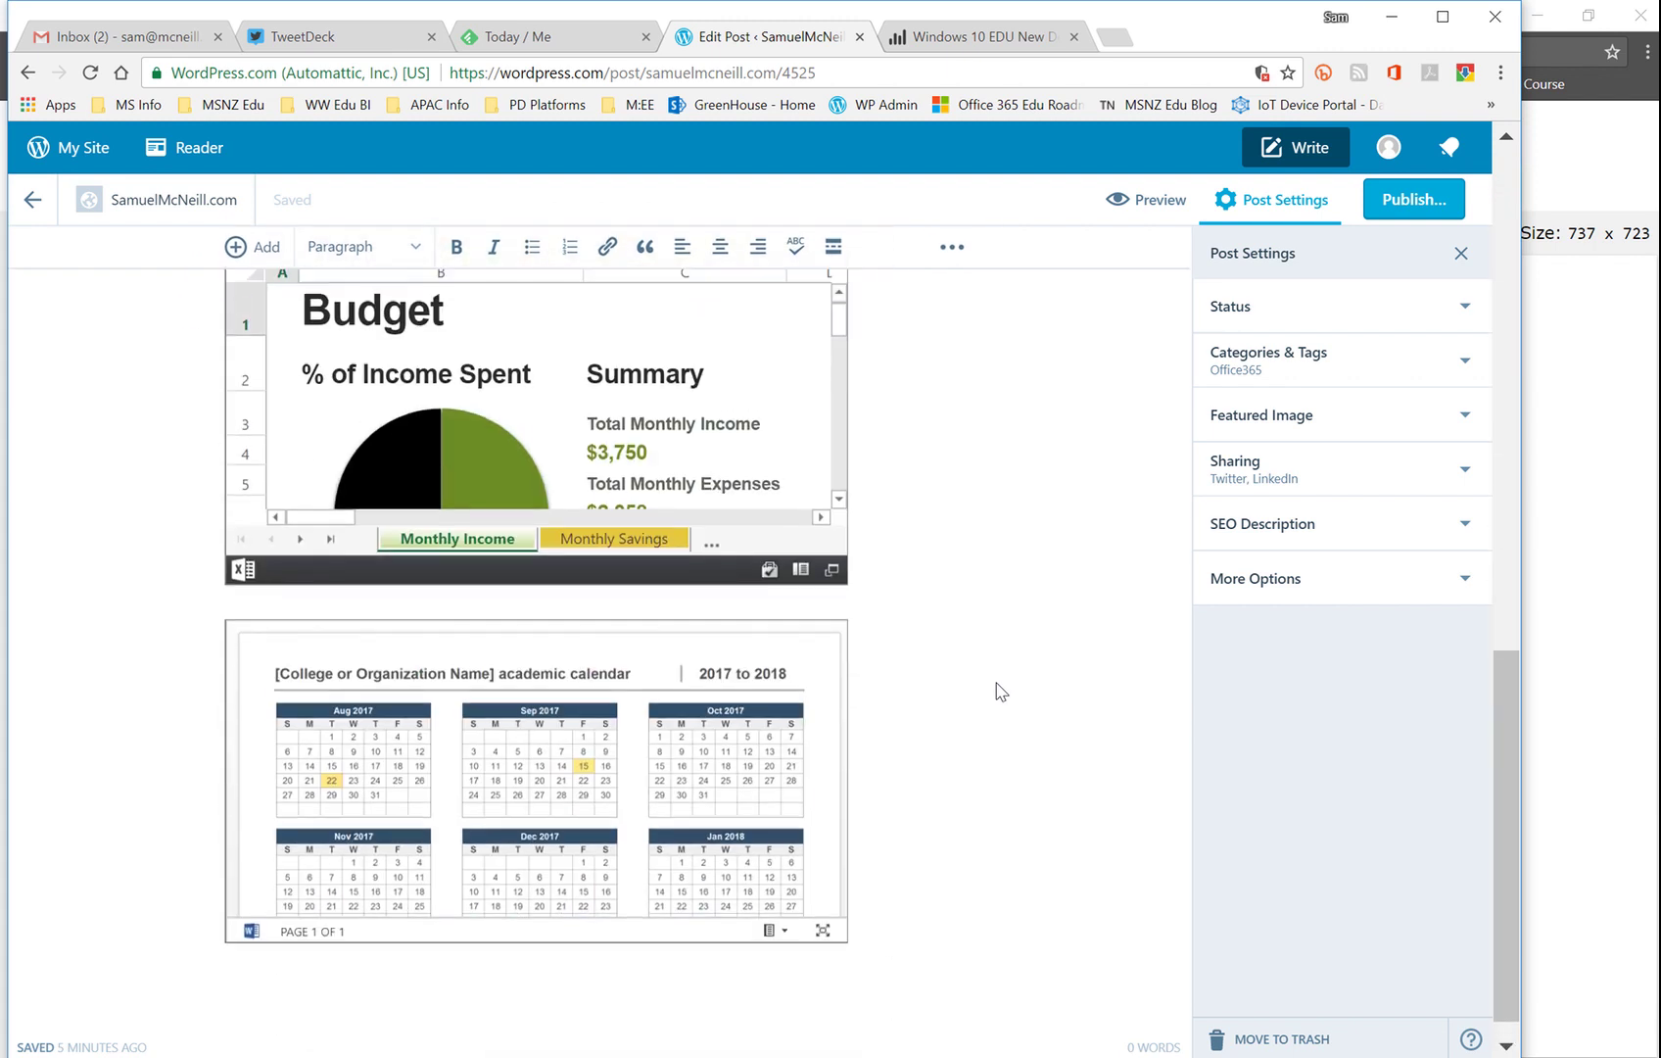
pyautogui.scroll(10, 999, 691)
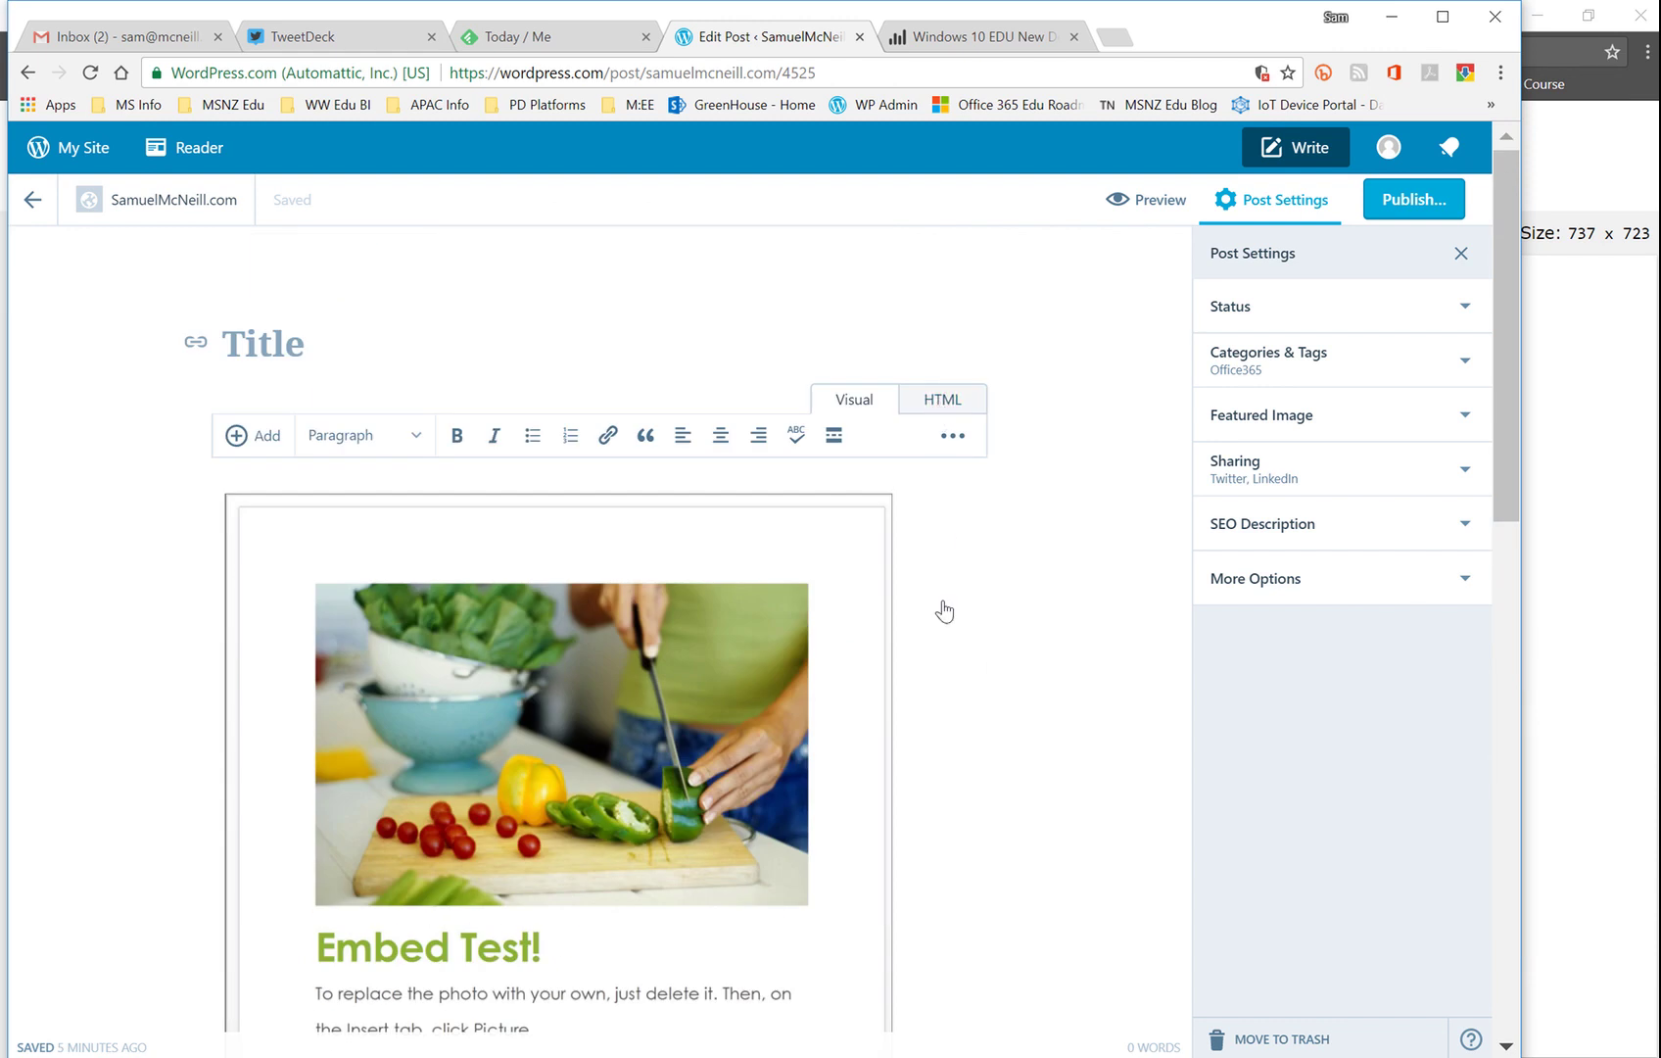
# Step: In the post's HTML, replace the first iframe's src with the new shared document link
pyautogui.click(942, 402)
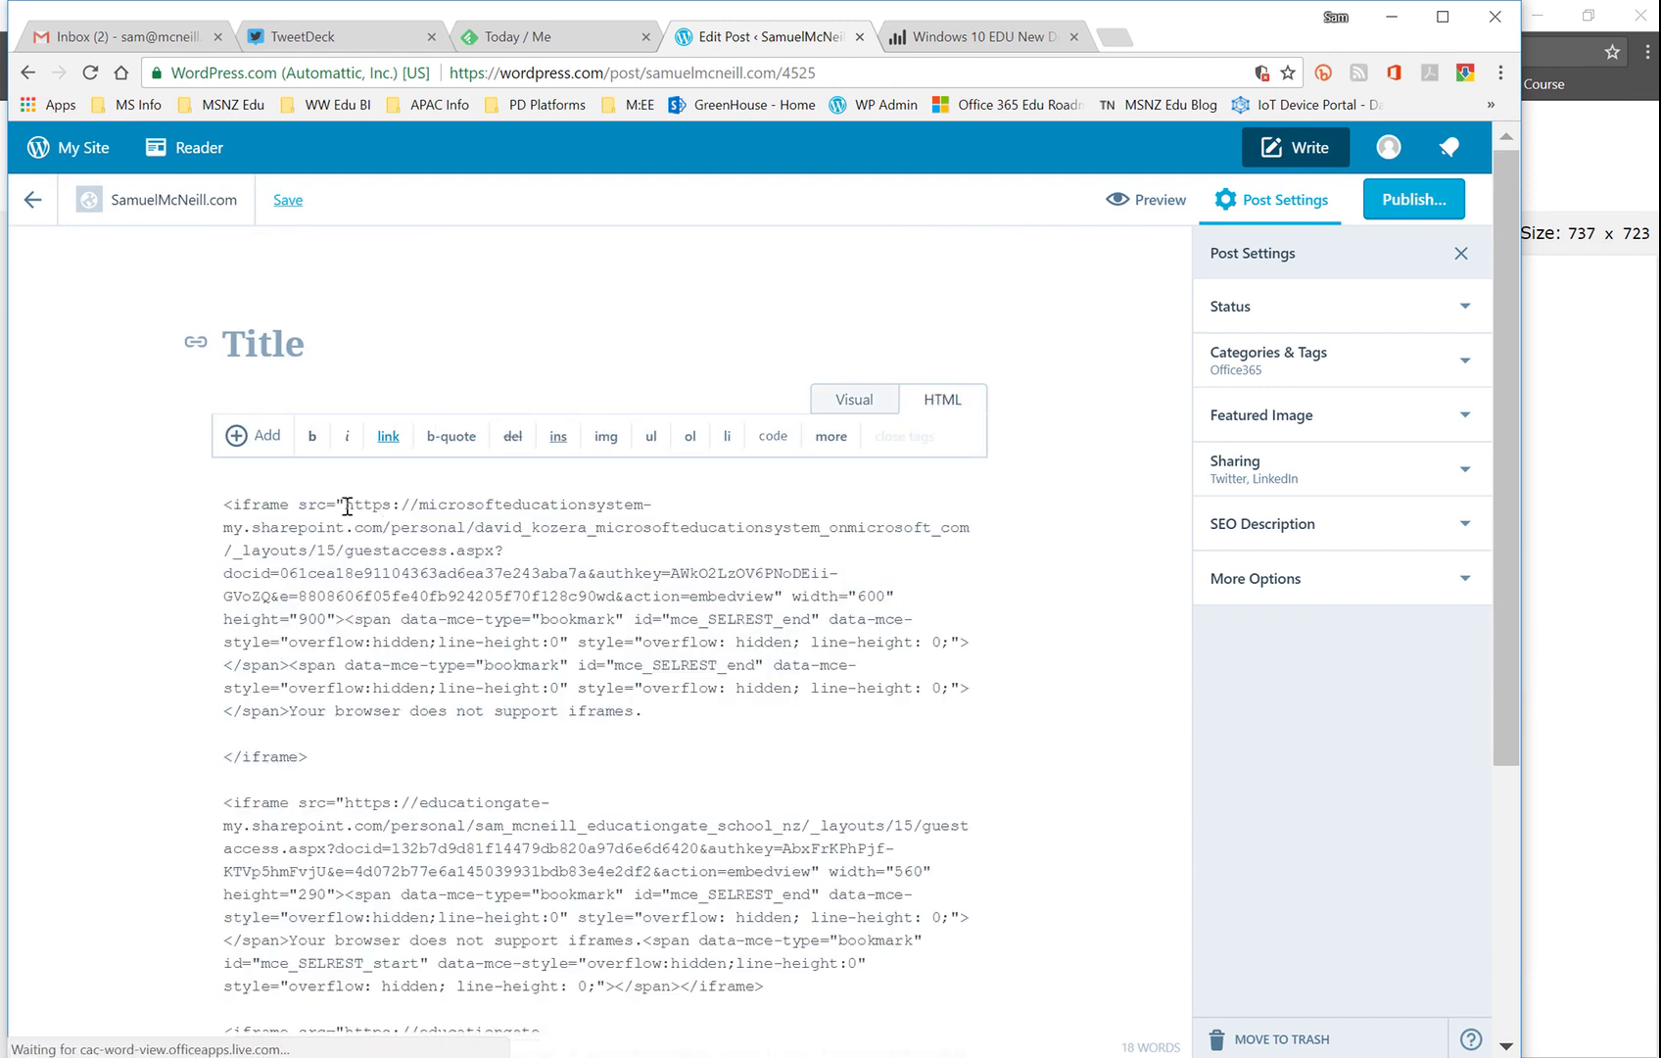
pyautogui.moveTo(345, 504); pyautogui.dragTo(613, 597)
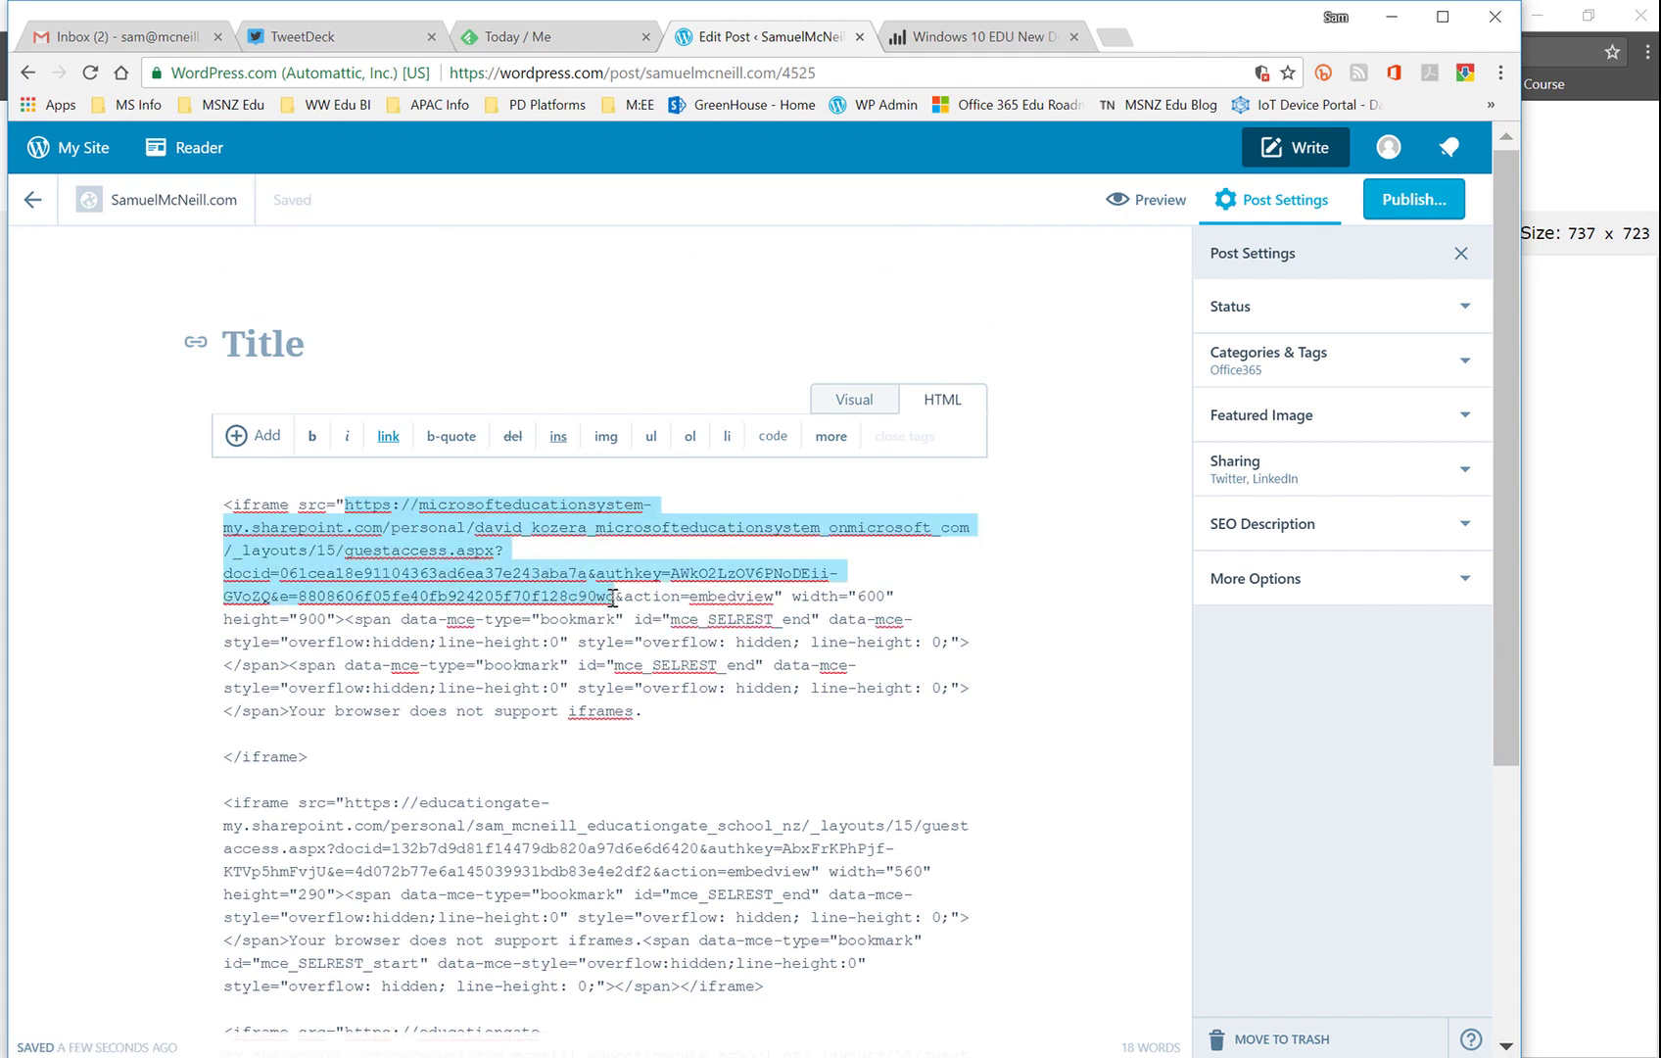
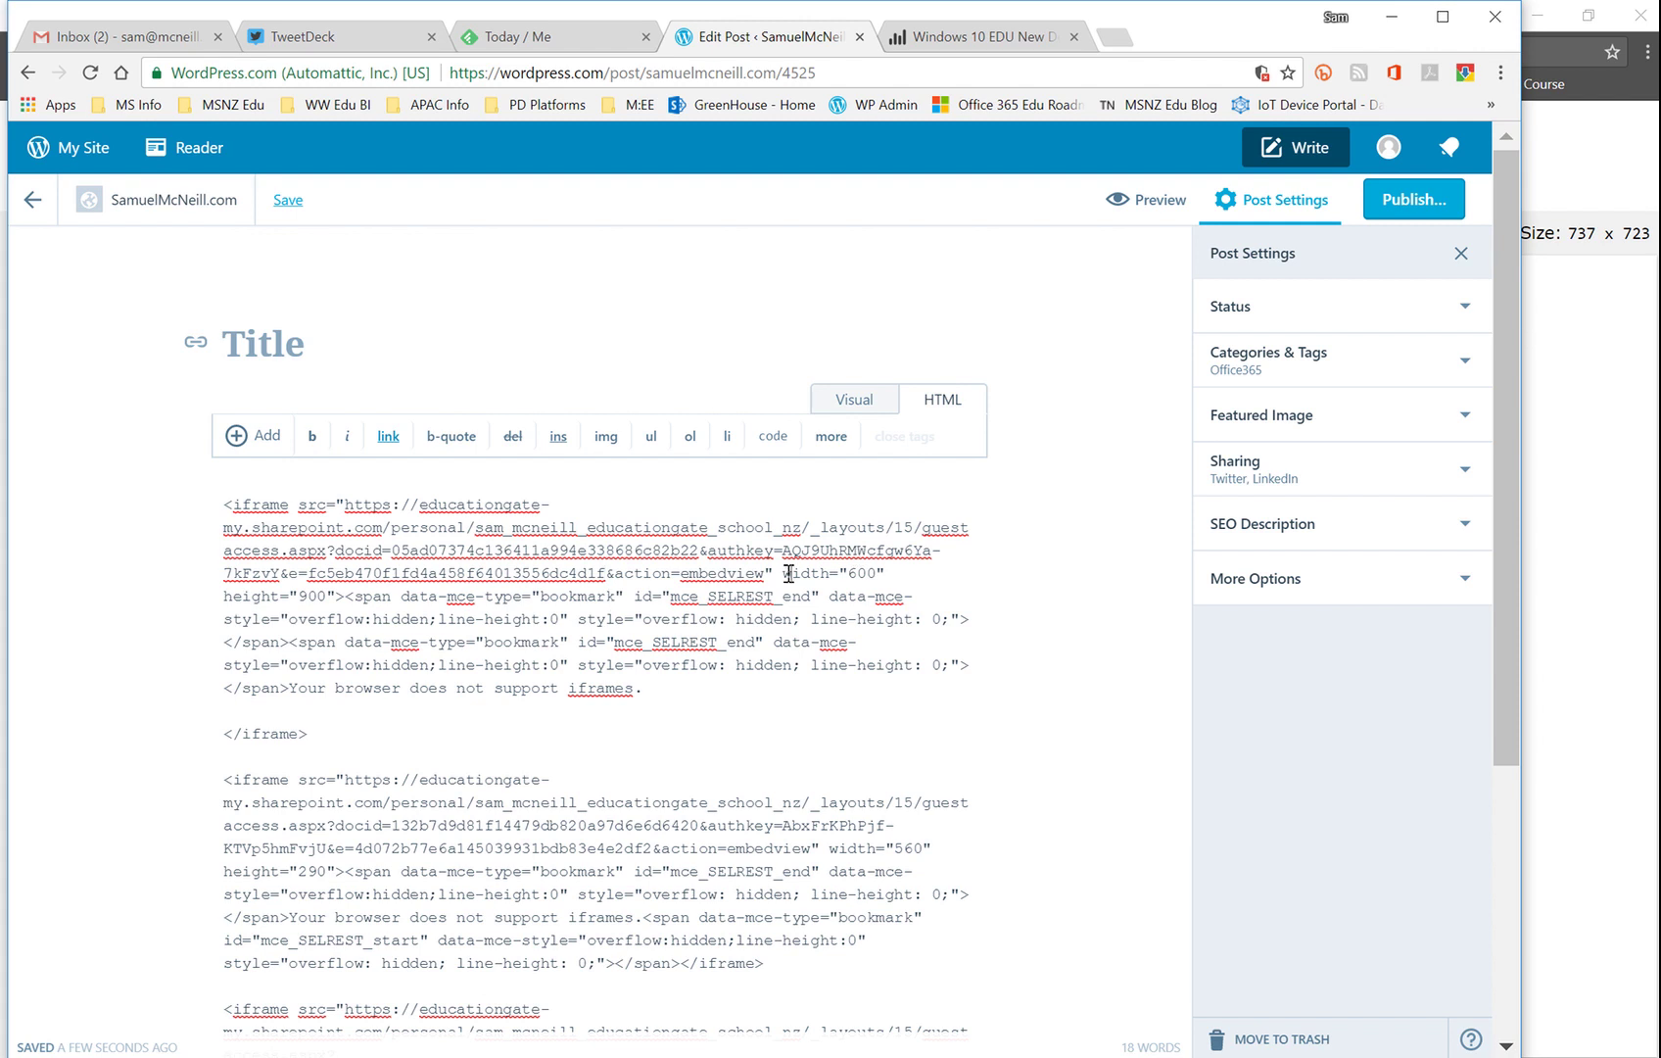
# Step: Change the first iframe's height from 900 to 750
pyautogui.moveTo(783, 573); pyautogui.dragTo(377, 585)
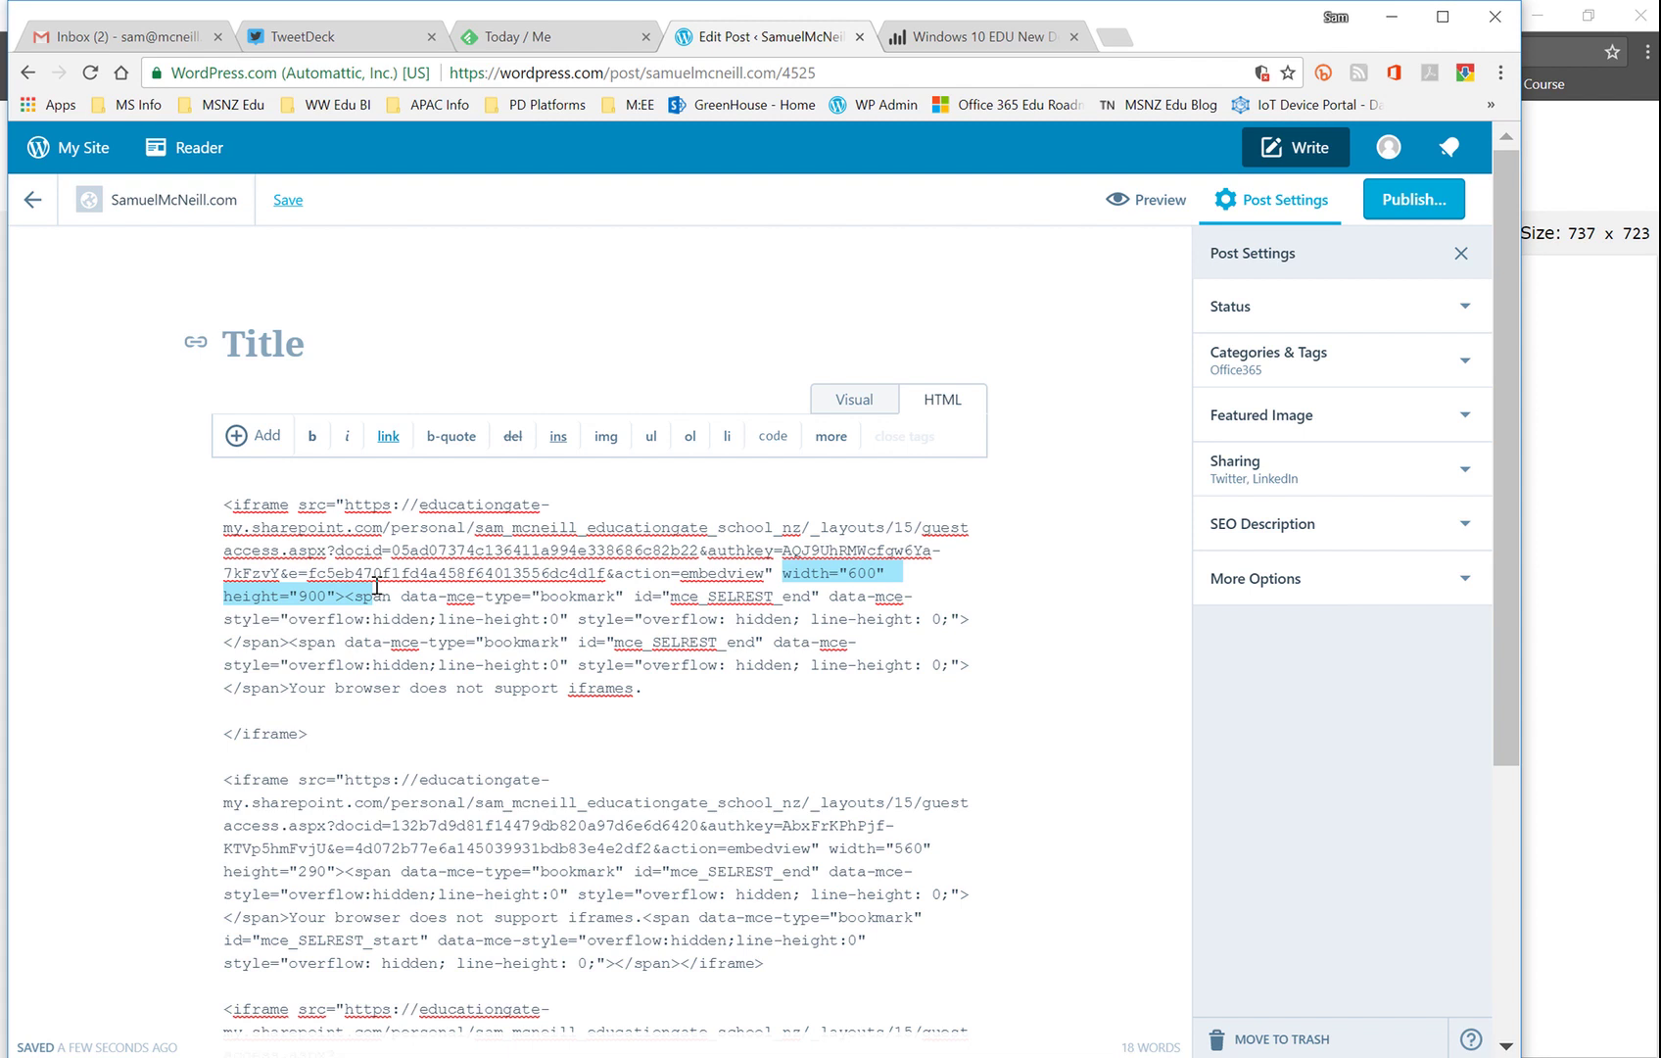
pyautogui.click(306, 595)
pyautogui.press('BackSpace')
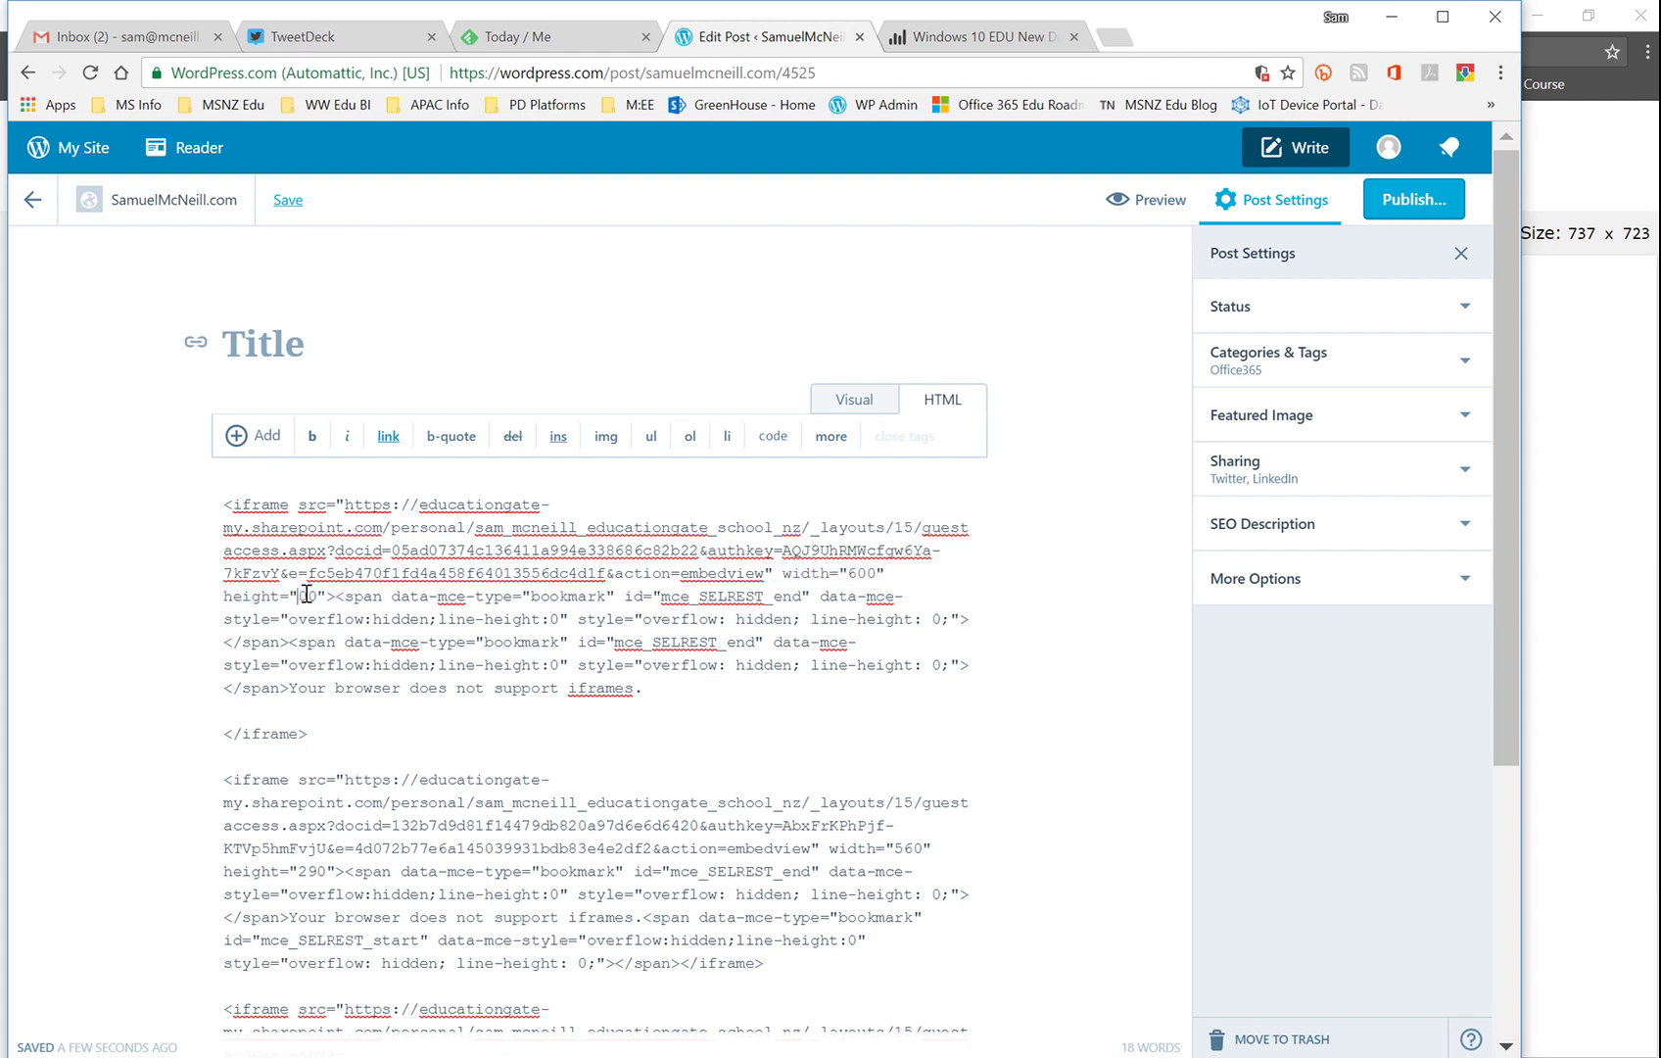
pyautogui.write('750')
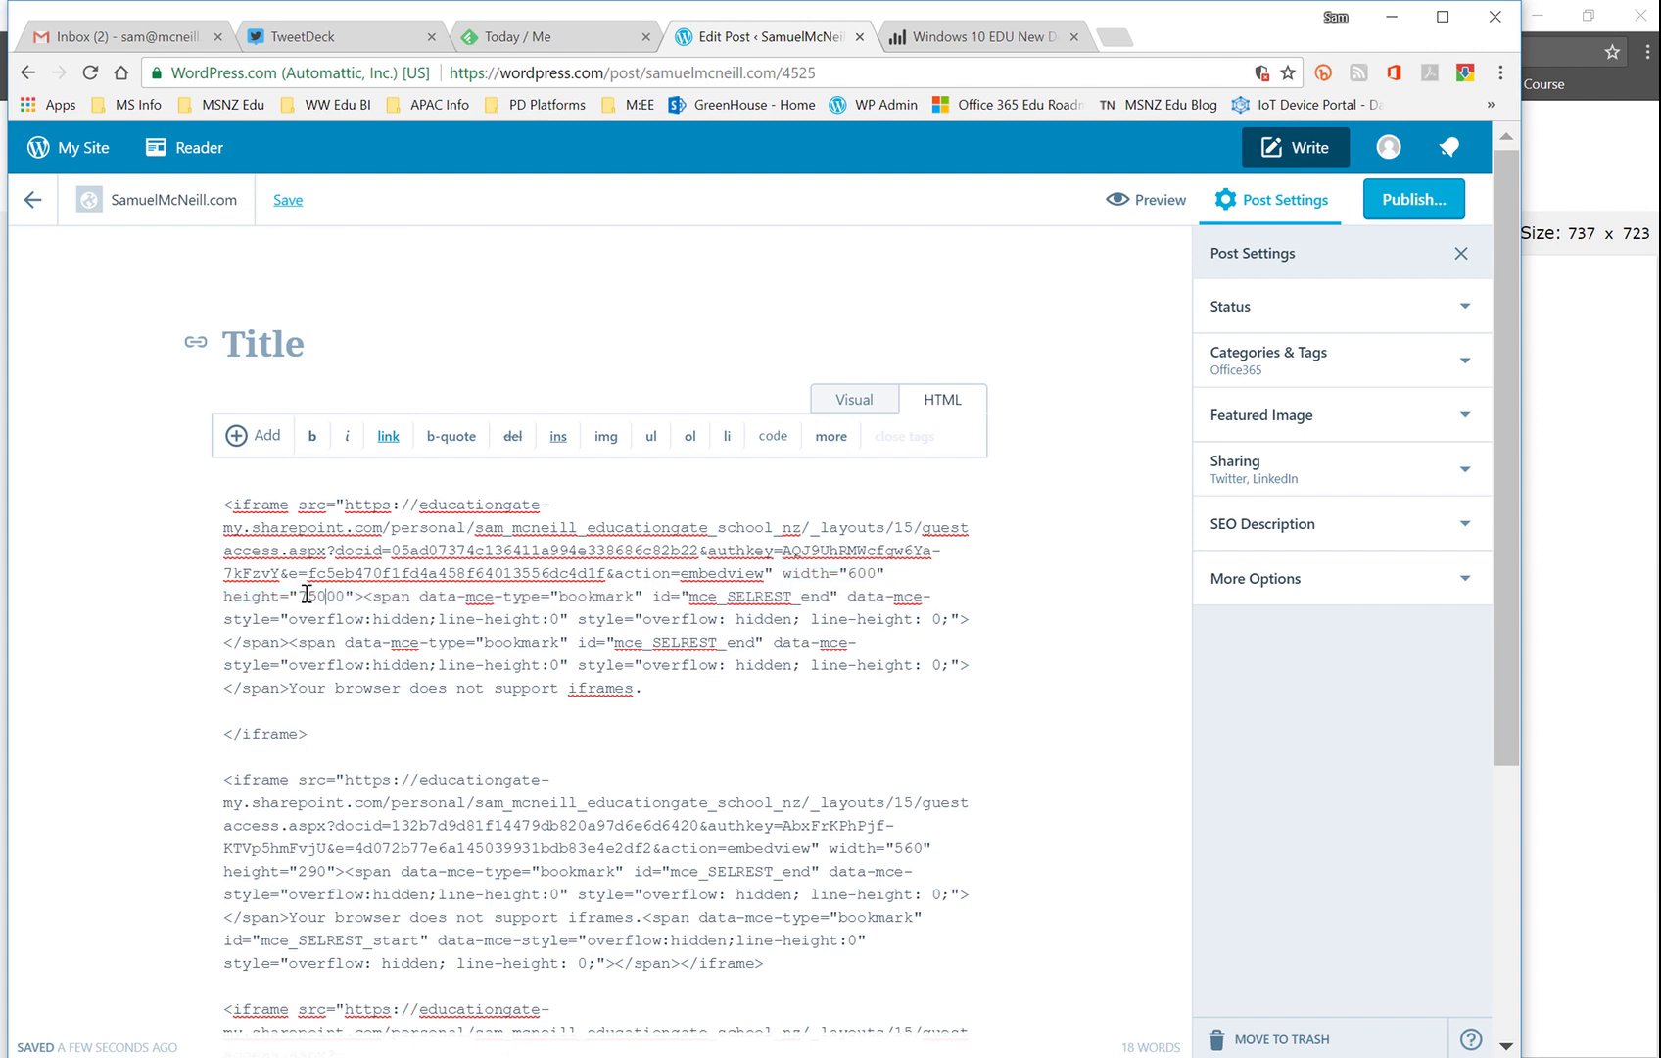
pyautogui.press('Delete')
pyautogui.press('Delete')
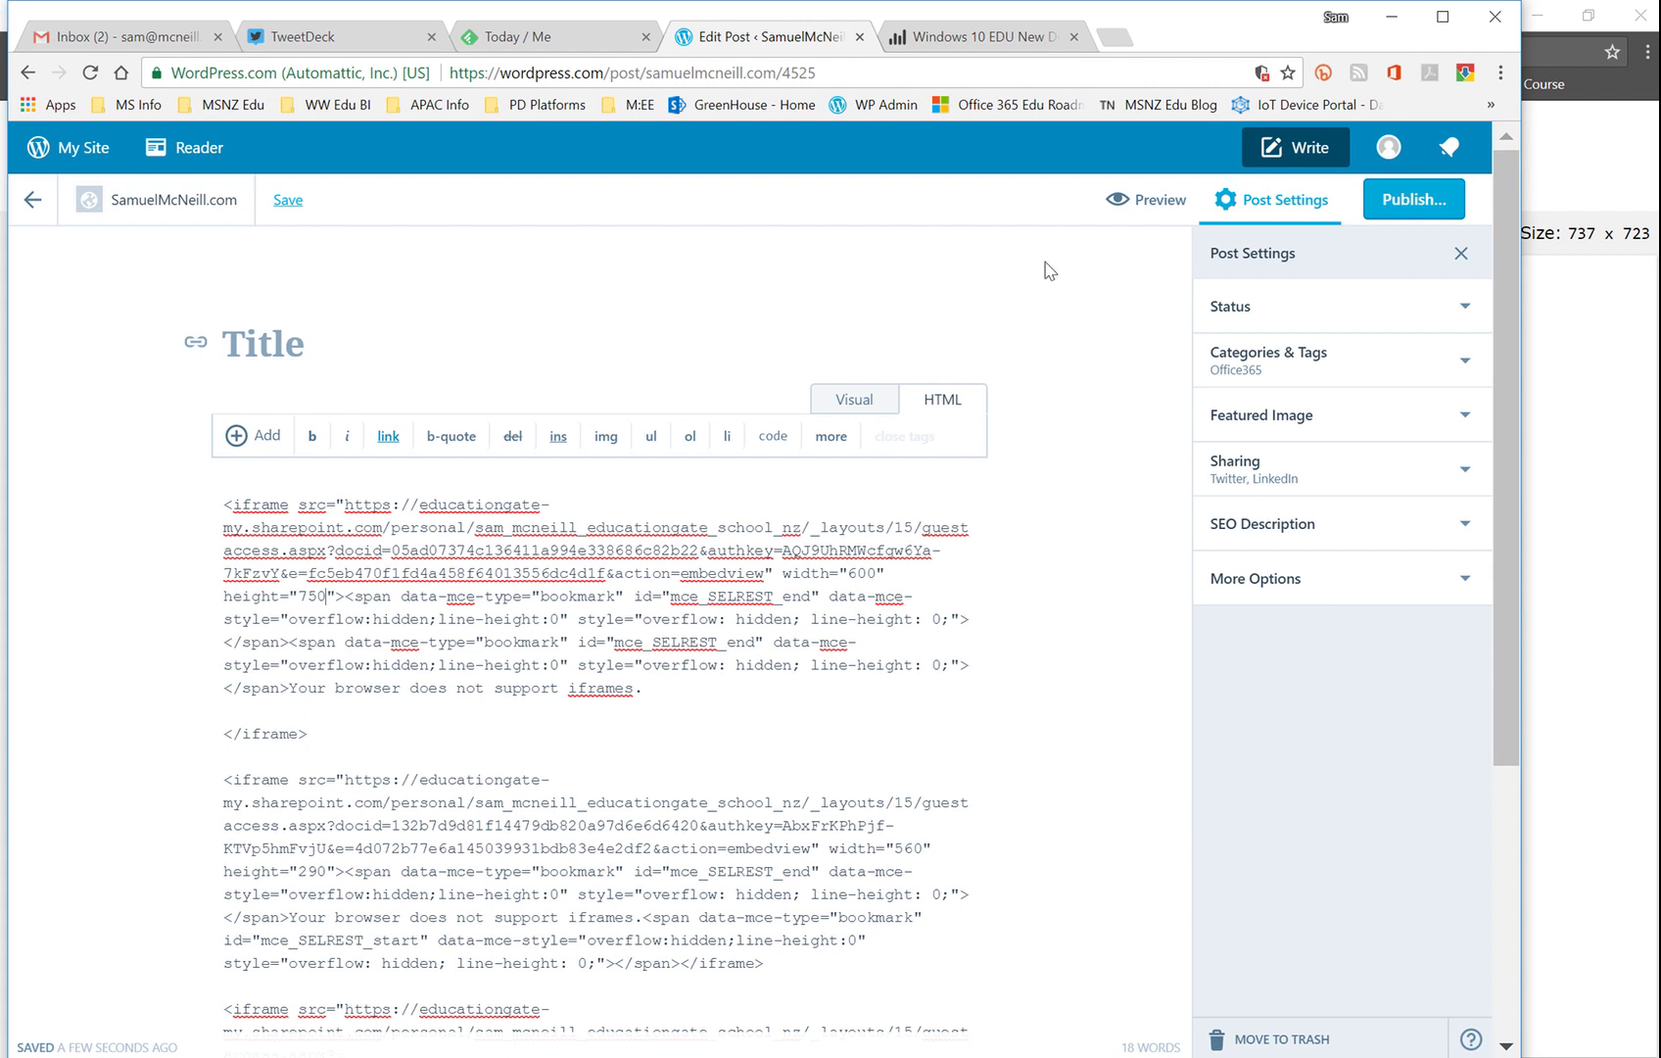
# Step: Switch to the Visual view and scroll to confirm the MLA paper renders above the Budget and calendar embeds
pyautogui.click(852, 406)
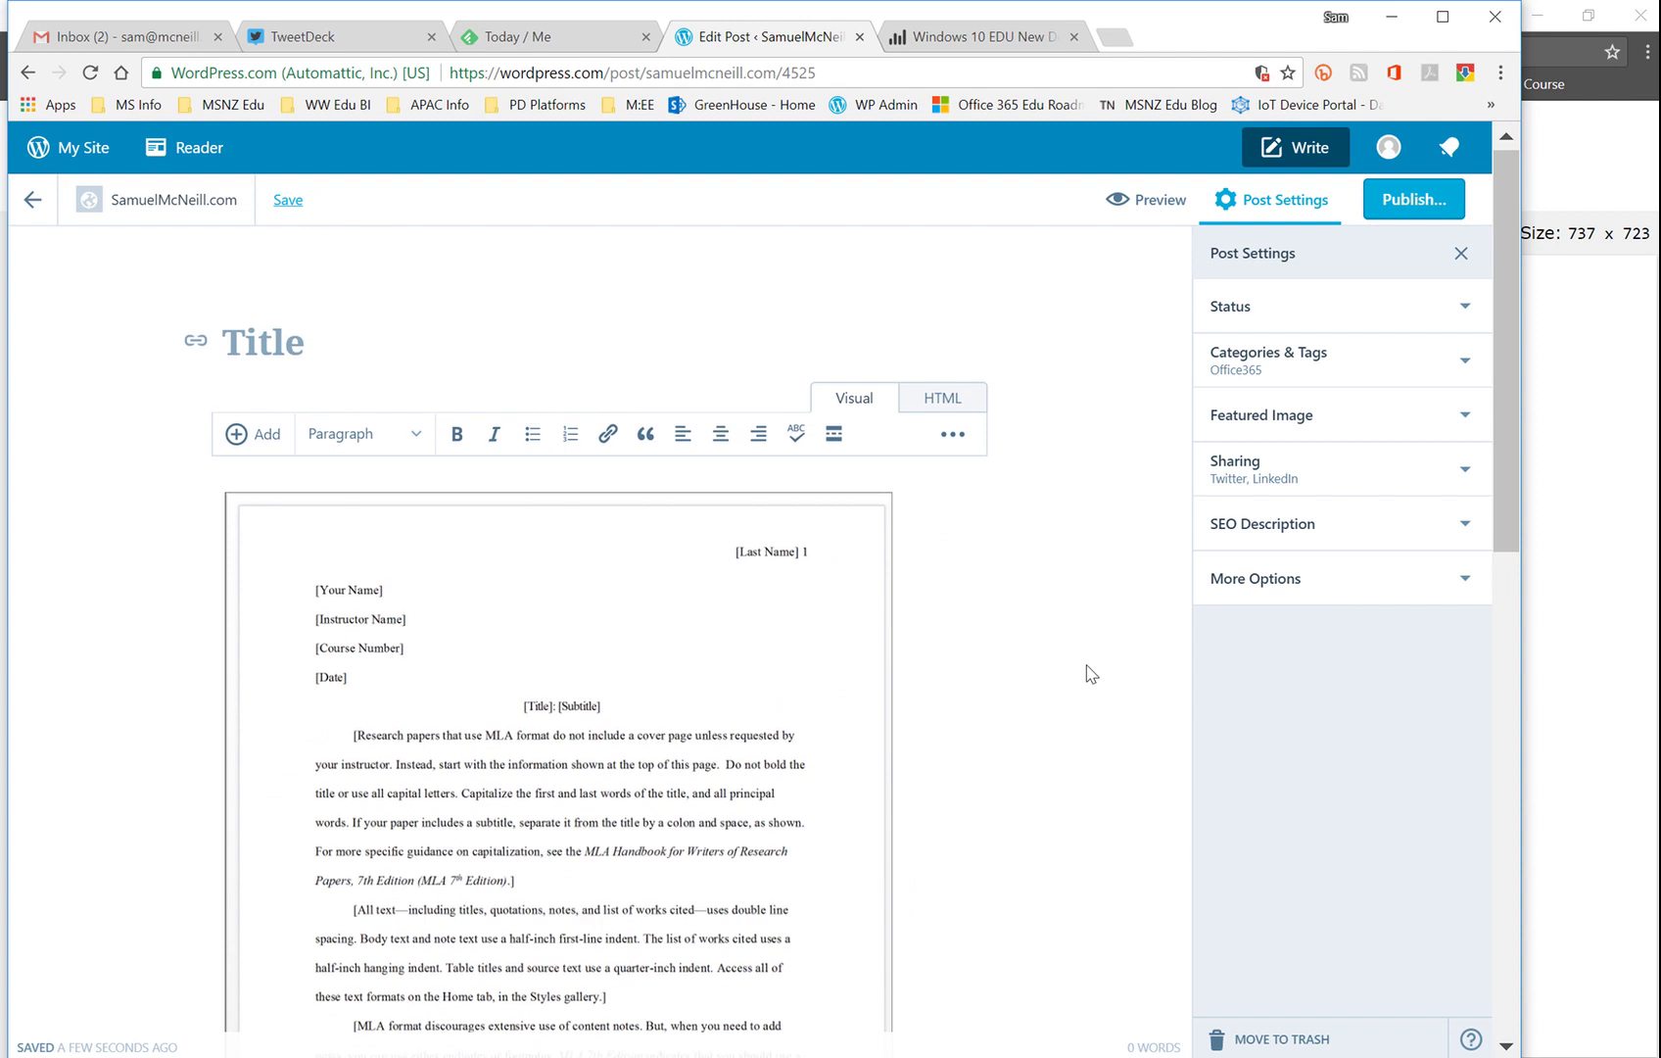
pyautogui.scroll(-1, 1090, 673)
pyautogui.scroll(-3, 1090, 673)
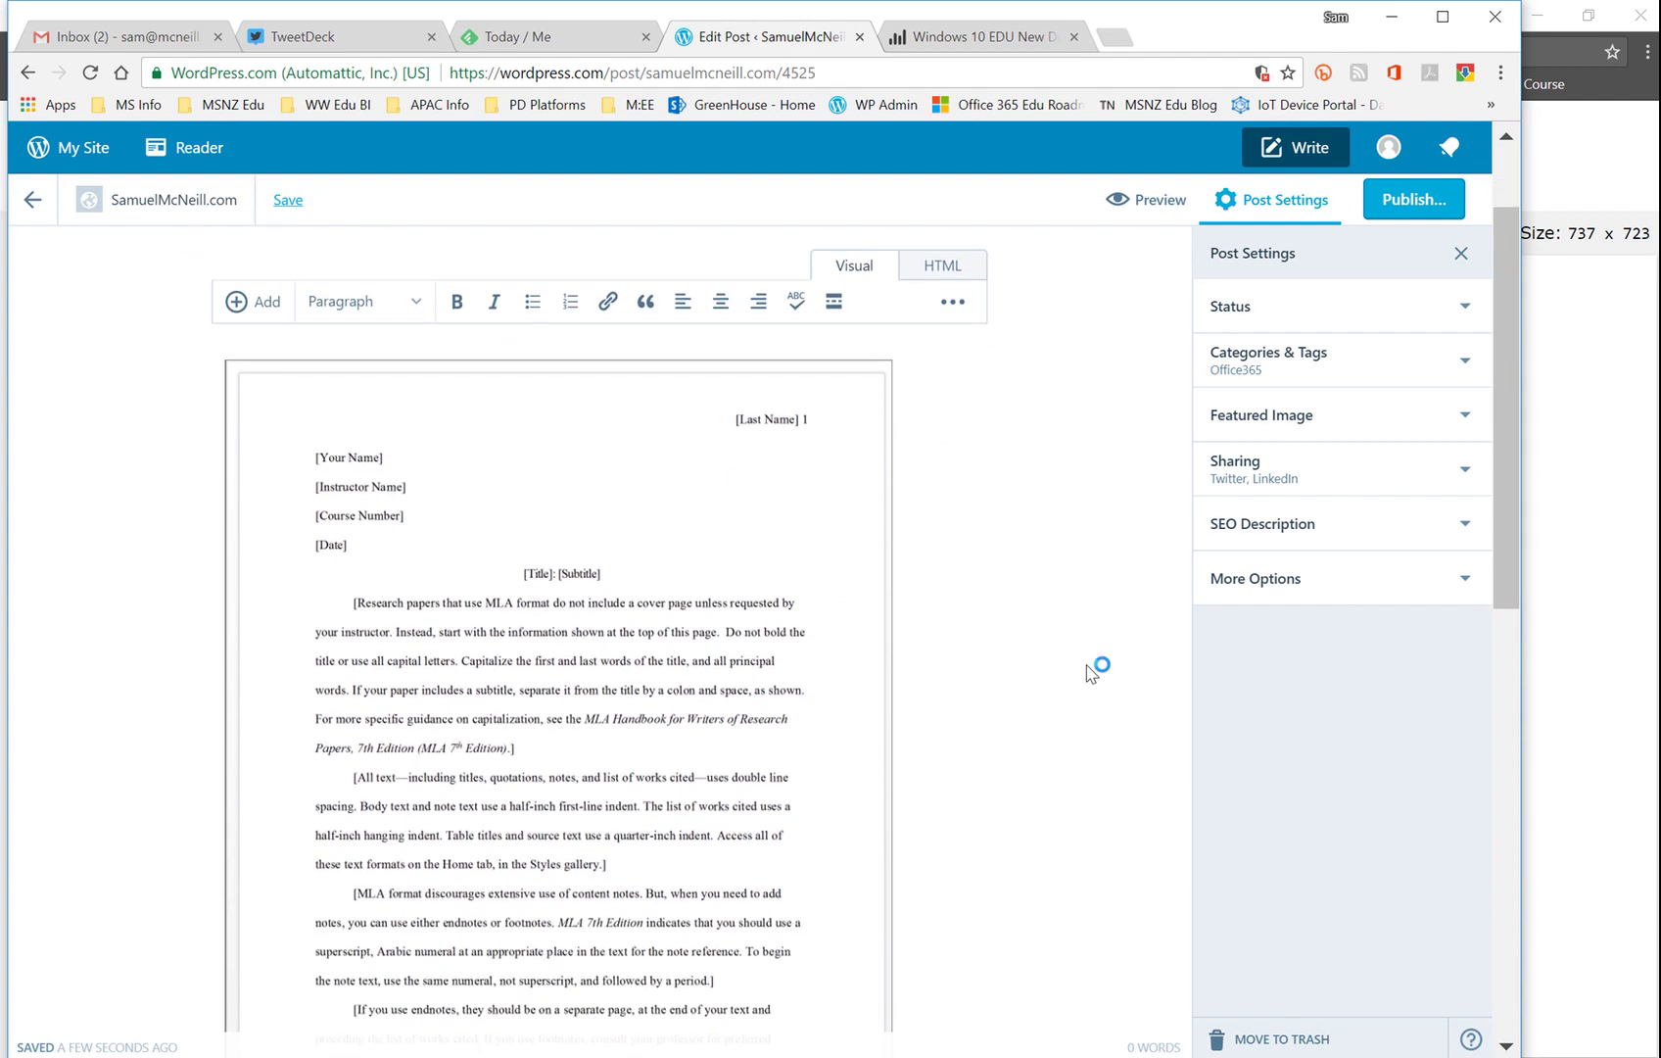
pyautogui.scroll(-3, 1090, 673)
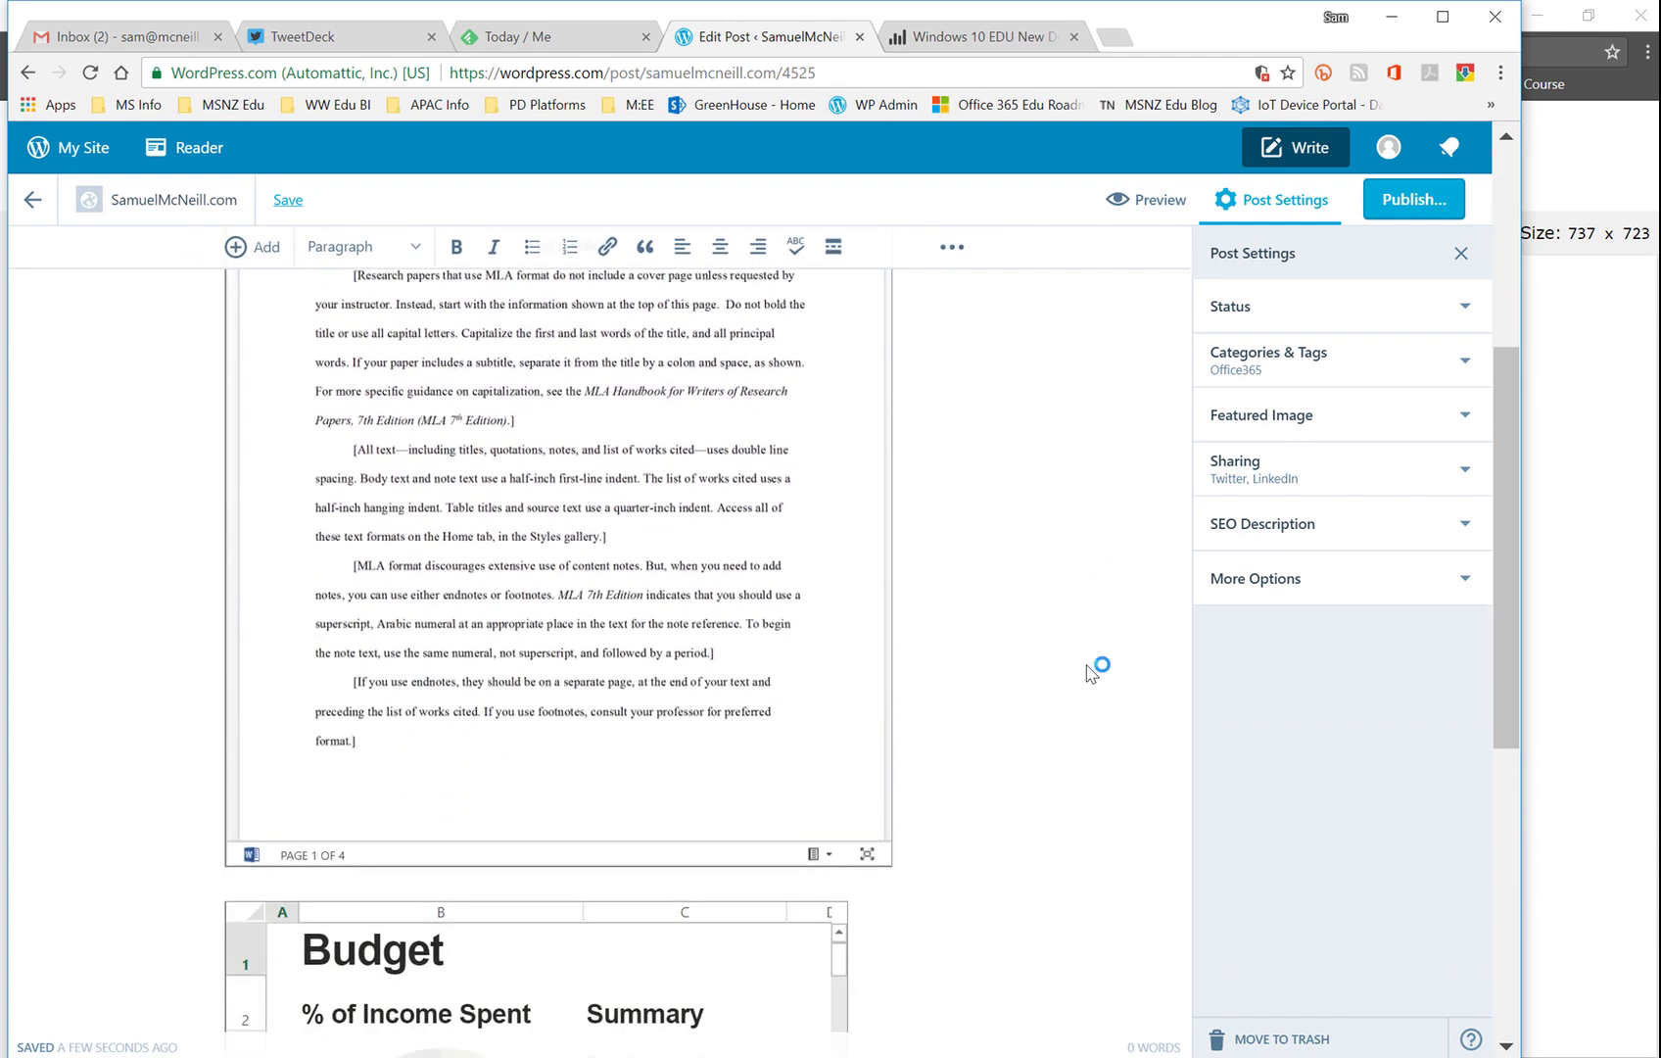
pyautogui.scroll(-4, 1090, 673)
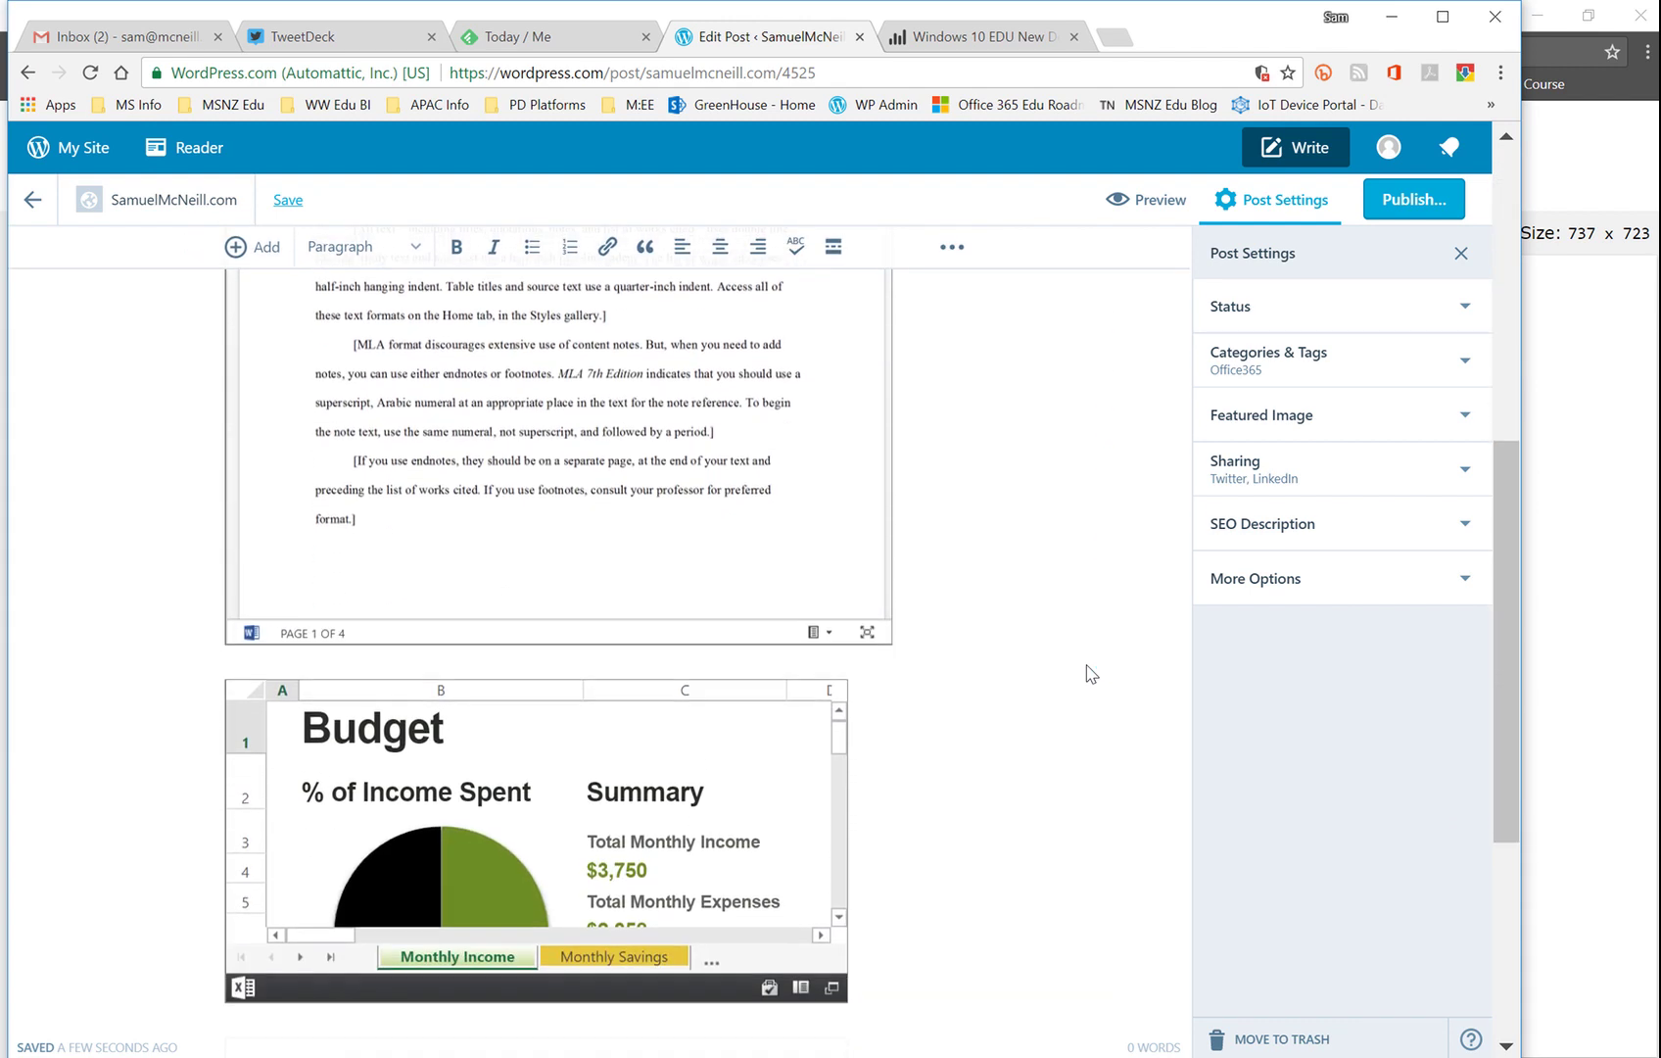
pyautogui.scroll(-1, 1090, 673)
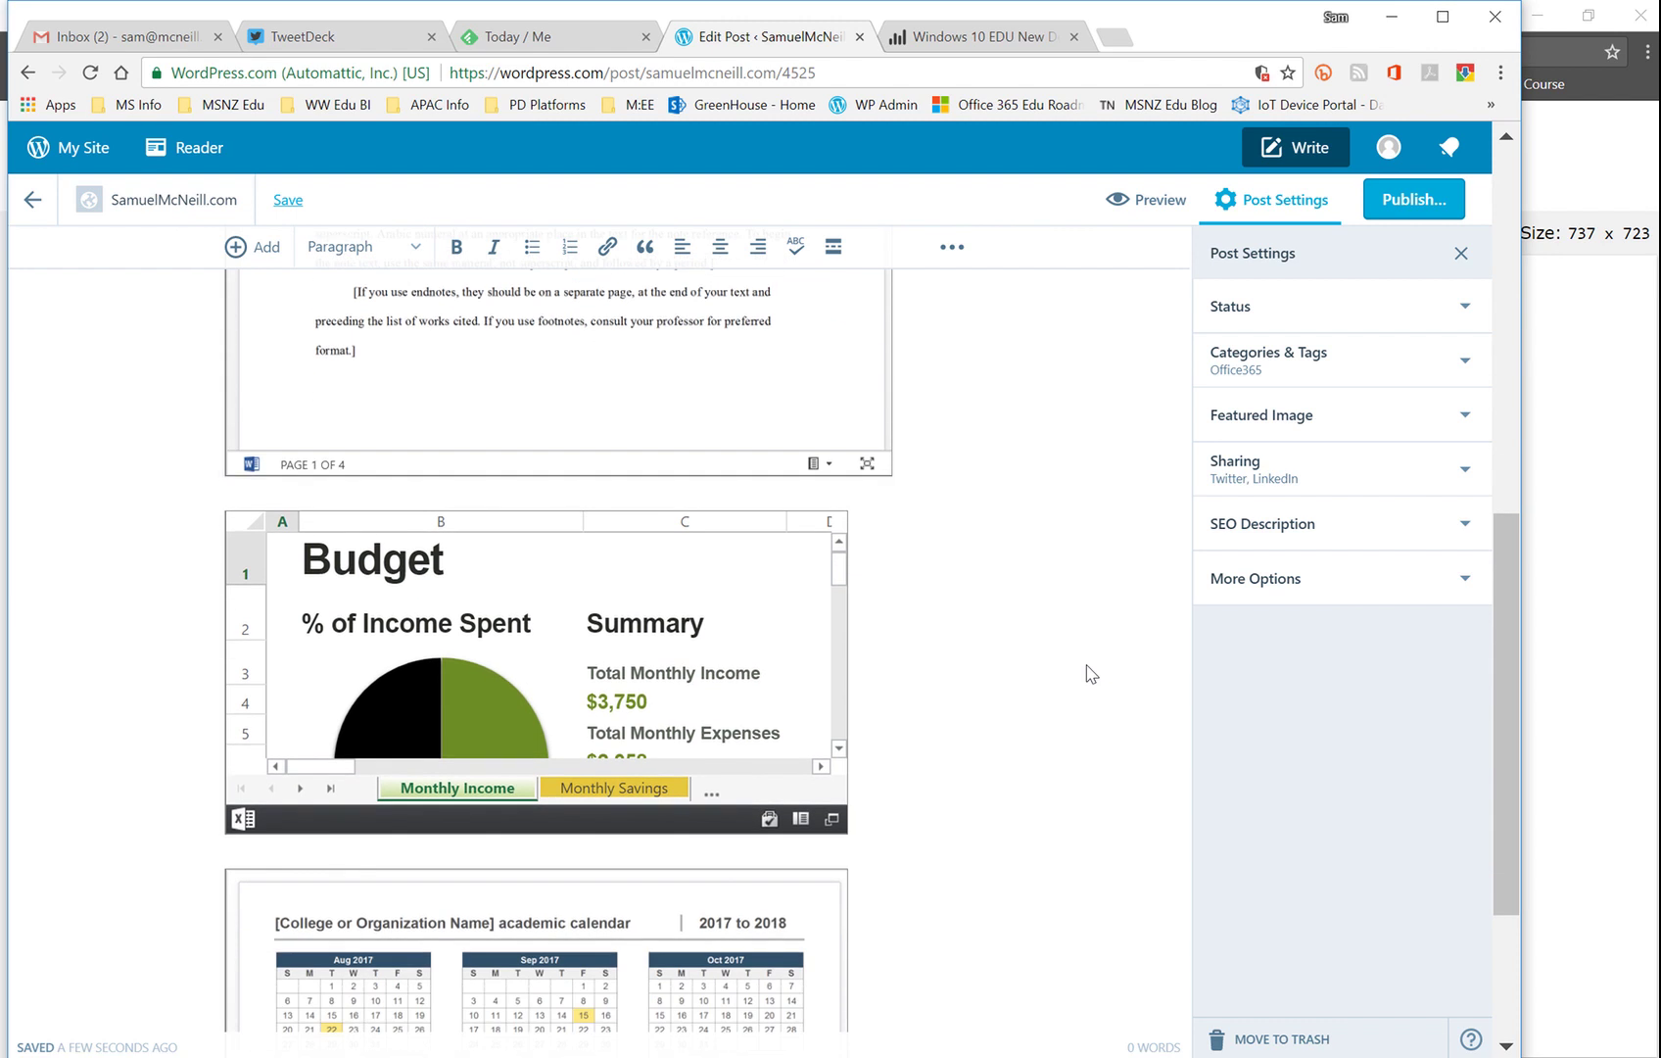